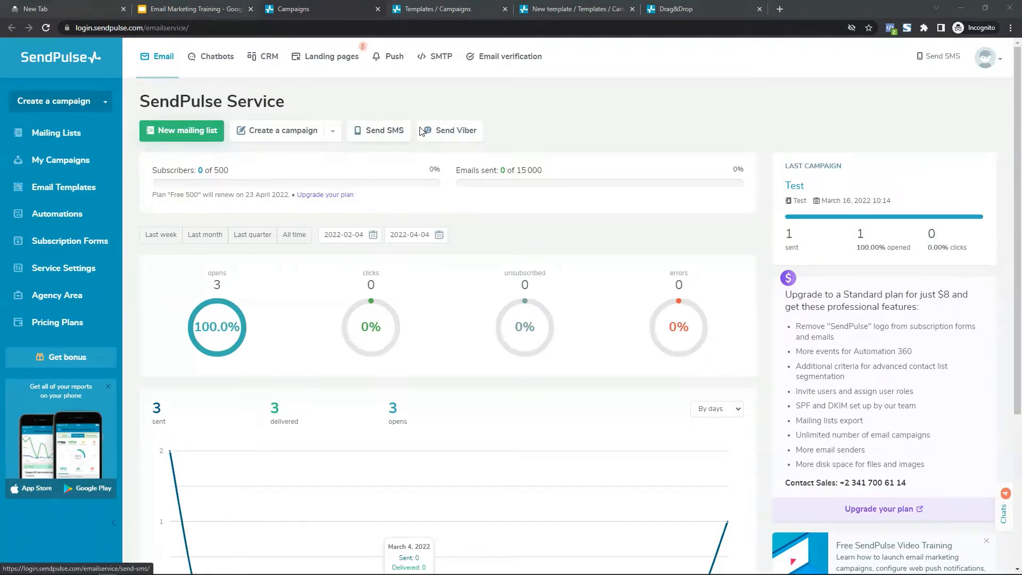
# Open the account settings and the email service settings in separate new browser tabs.
pyautogui.click(986, 58)
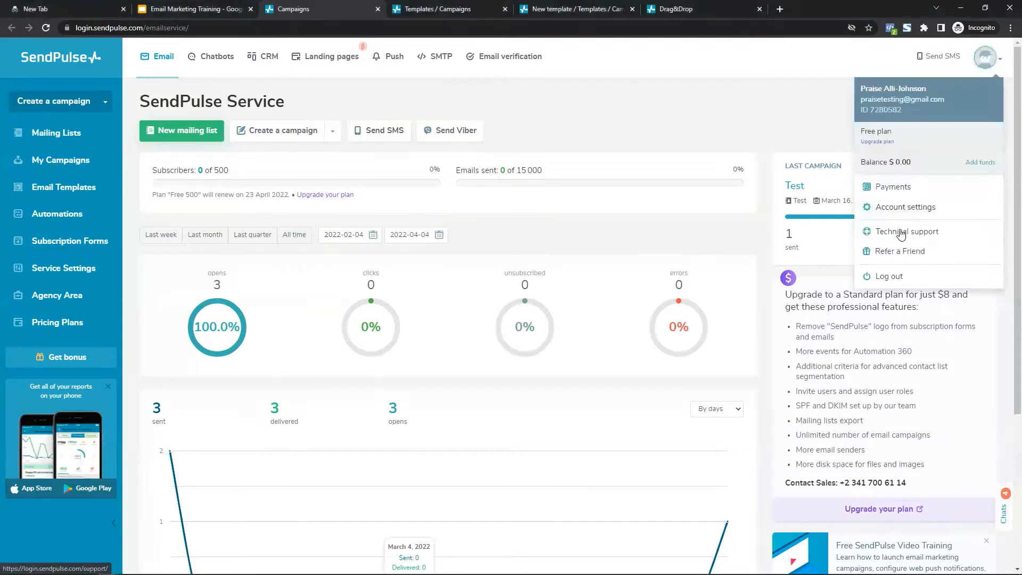
pyautogui.rightClick(906, 213)
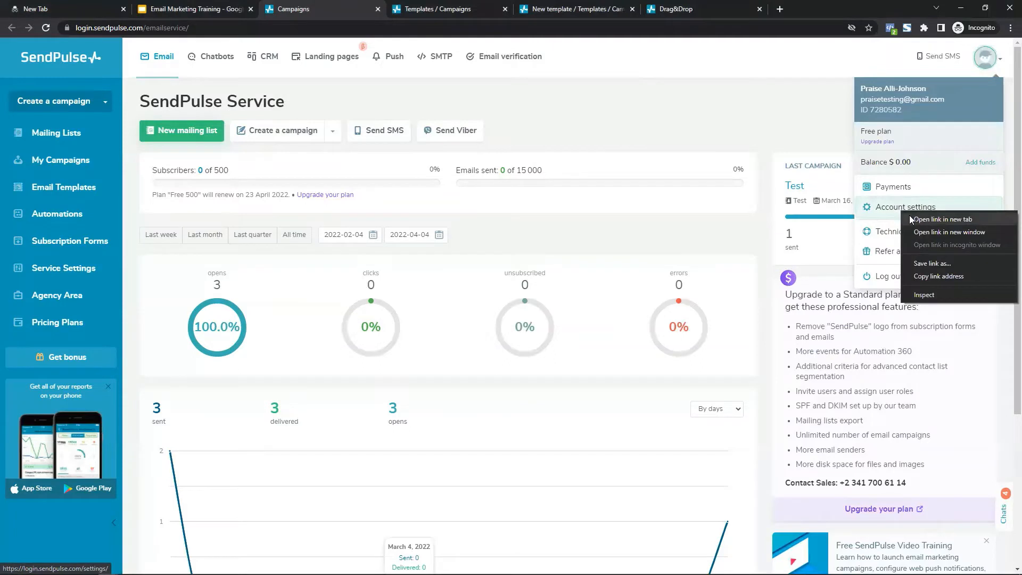
pyautogui.click(910, 218)
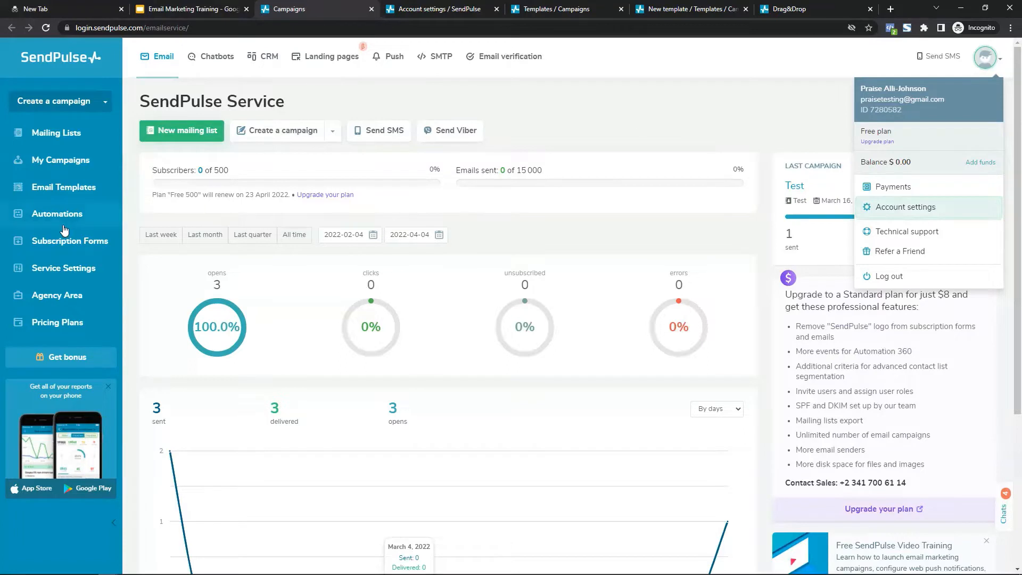
pyautogui.rightClick(52, 266)
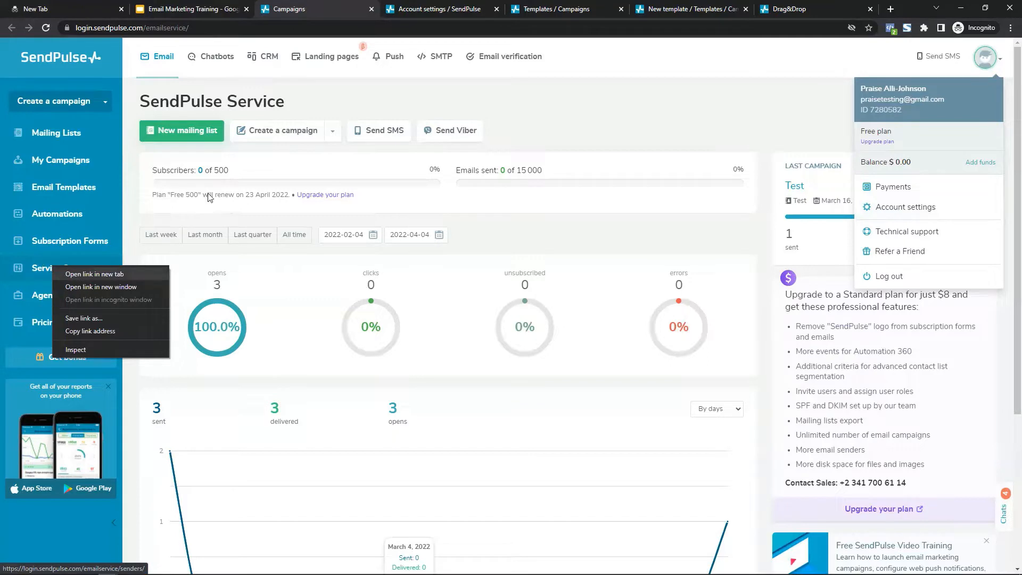
pyautogui.press('t')
# Review the general account settings and the additional information form, including the mailing list source options, then close the form without saving.
pyautogui.click(394, 7)
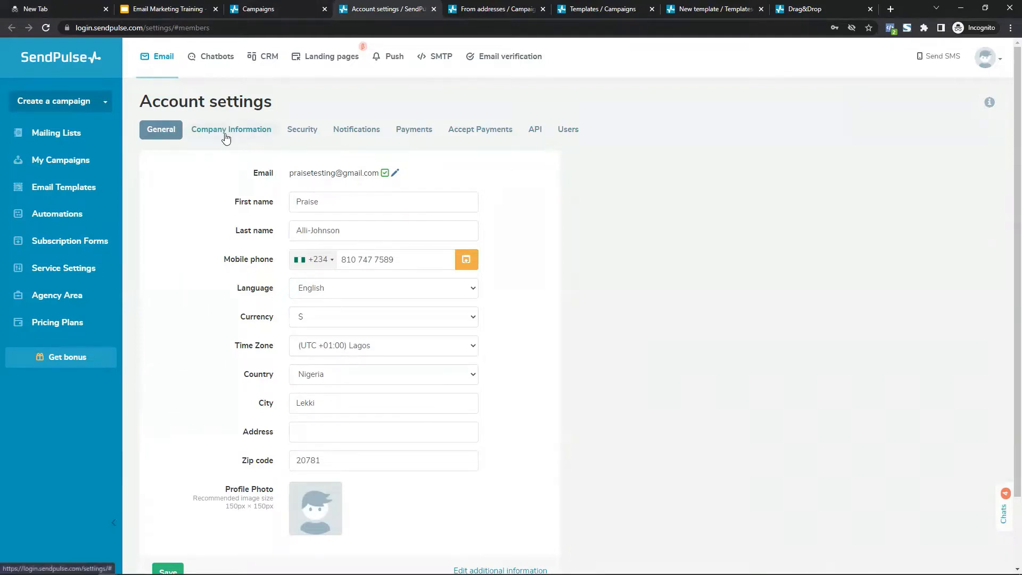
pyautogui.scroll(-2, 411, 388)
pyautogui.click(469, 490)
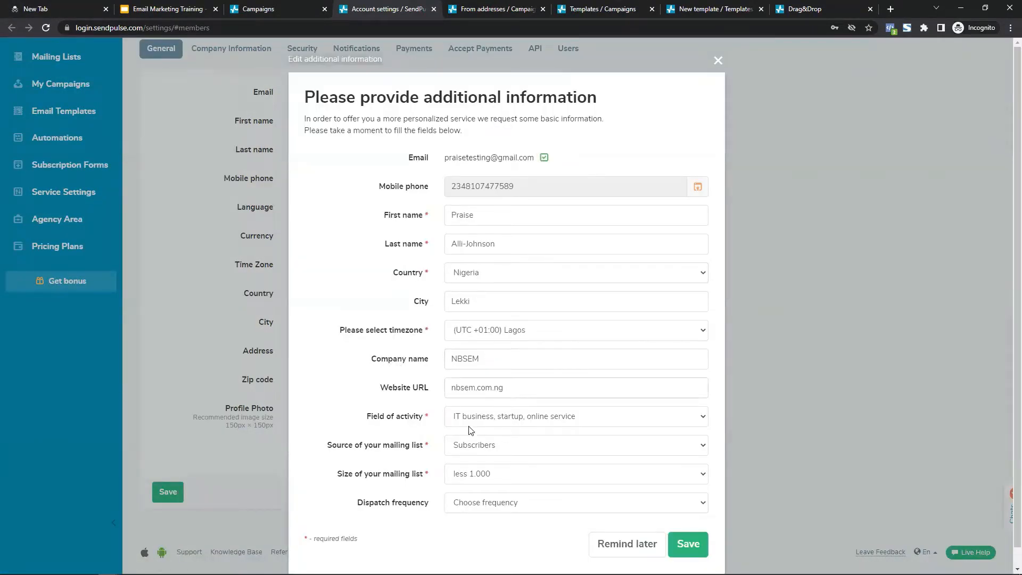
pyautogui.scroll(-1, 482, 344)
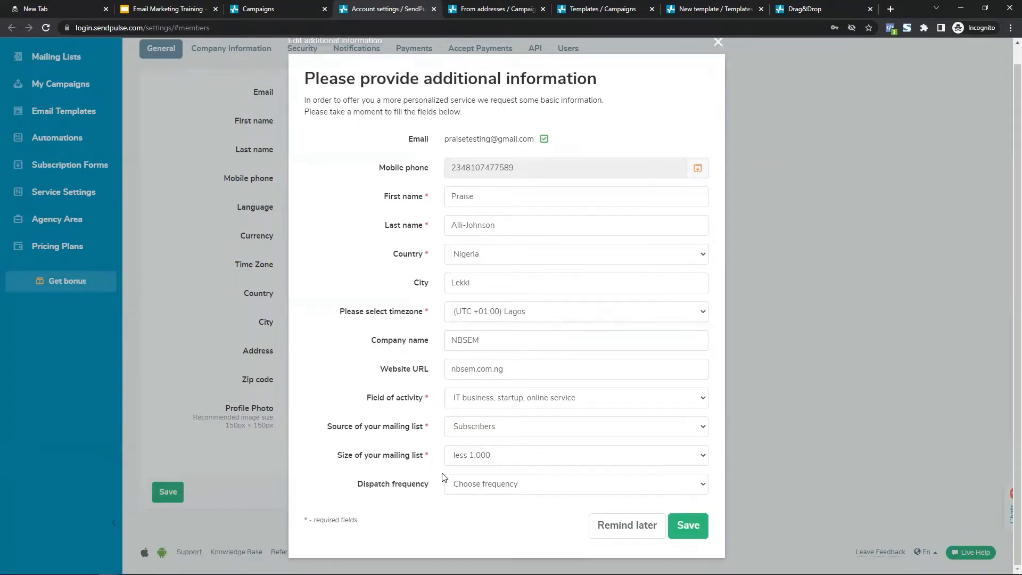
pyautogui.click(488, 430)
pyautogui.click(478, 512)
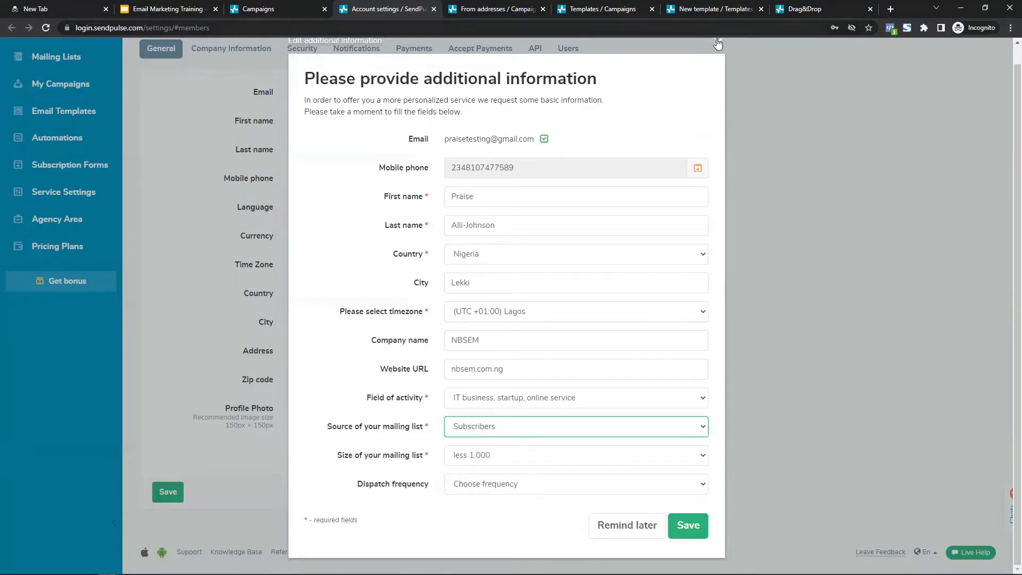
pyautogui.click(719, 42)
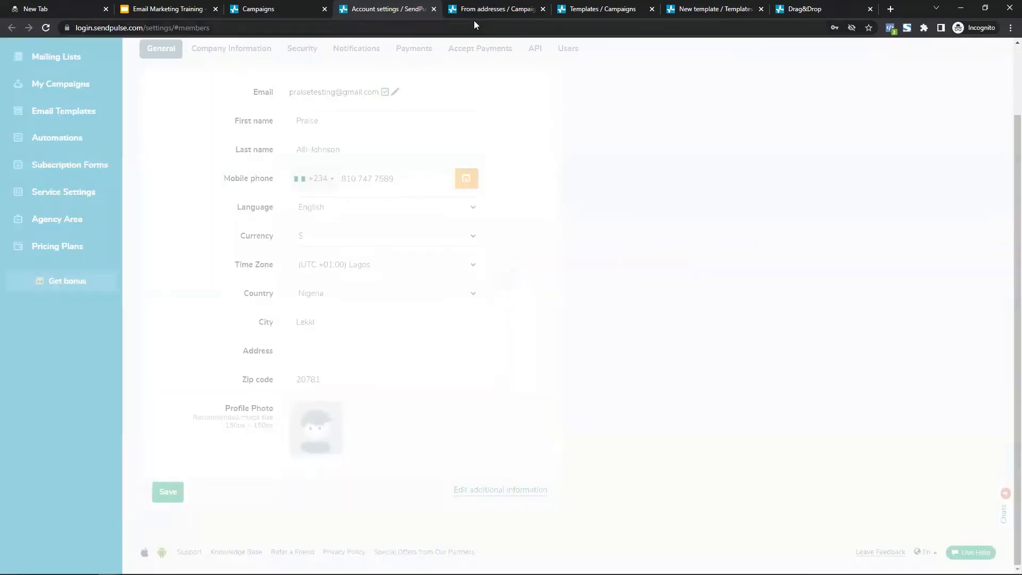
# View the sender addresses in the service settings, then close the service settings and account settings tabs.
pyautogui.click(481, 6)
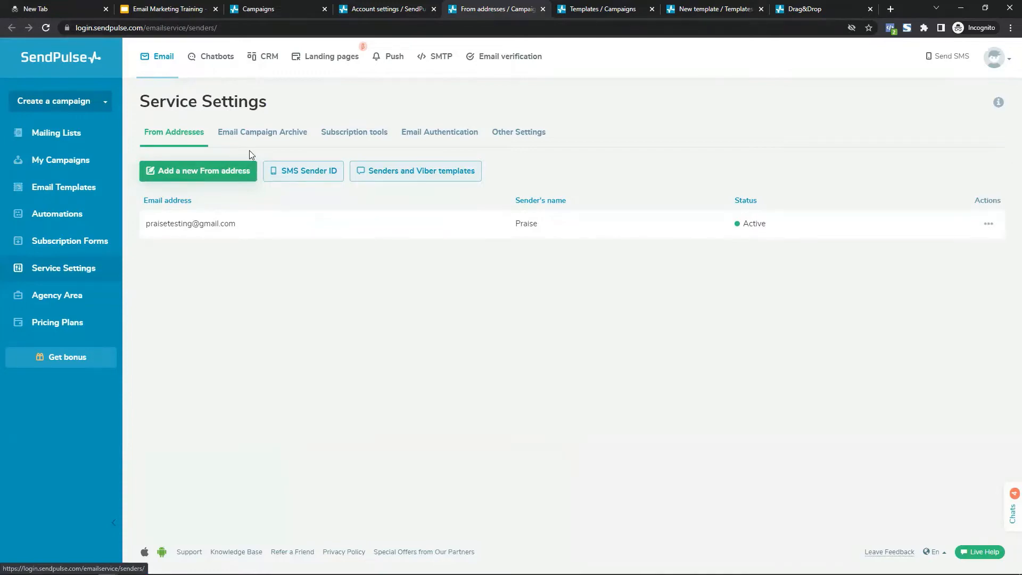
pyautogui.click(412, 9)
pyautogui.click(434, 9)
pyautogui.click(433, 9)
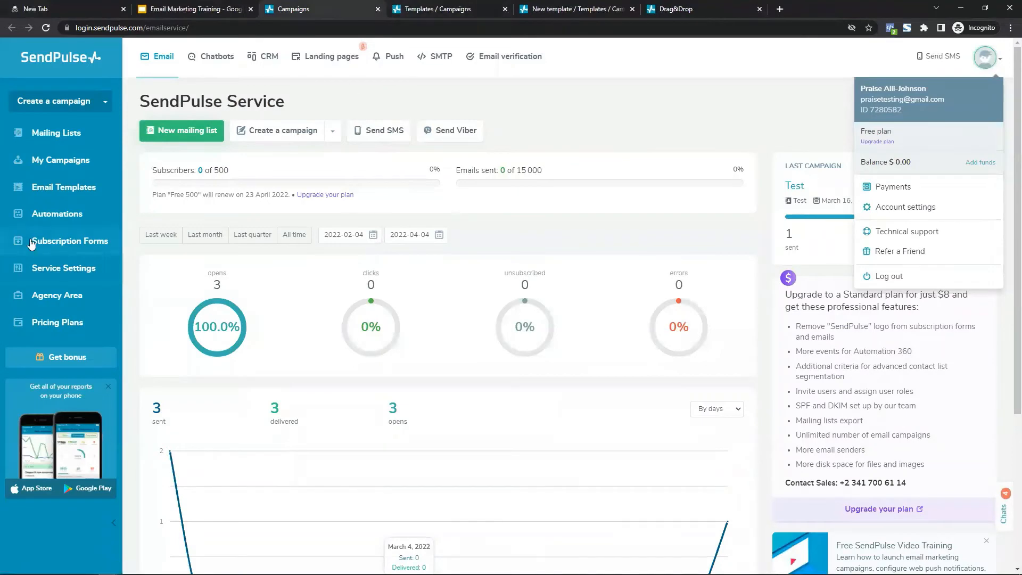
# Browse the ready-made designs in the email template library.
pyautogui.click(480, 5)
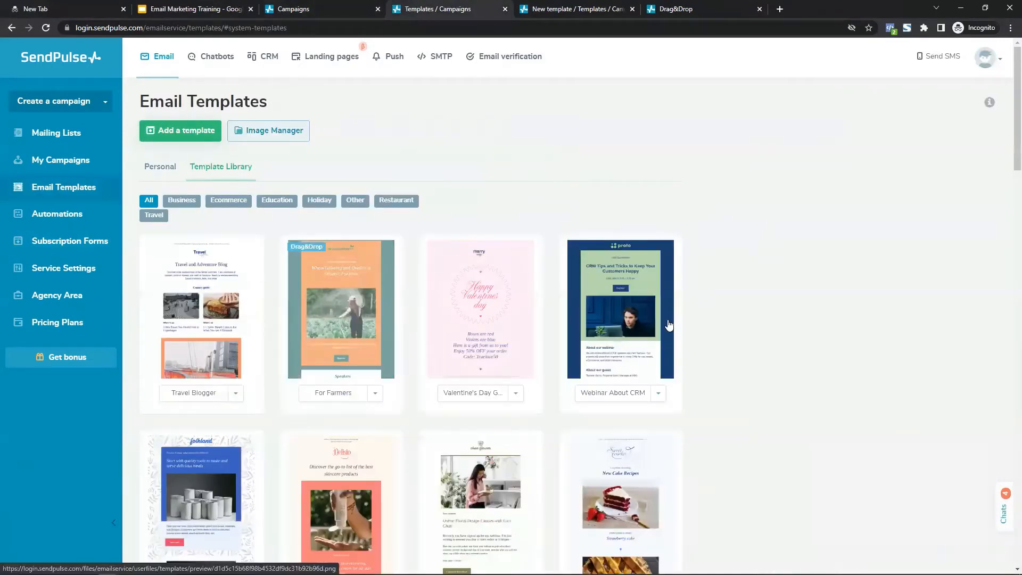
pyautogui.scroll(-10, 669, 325)
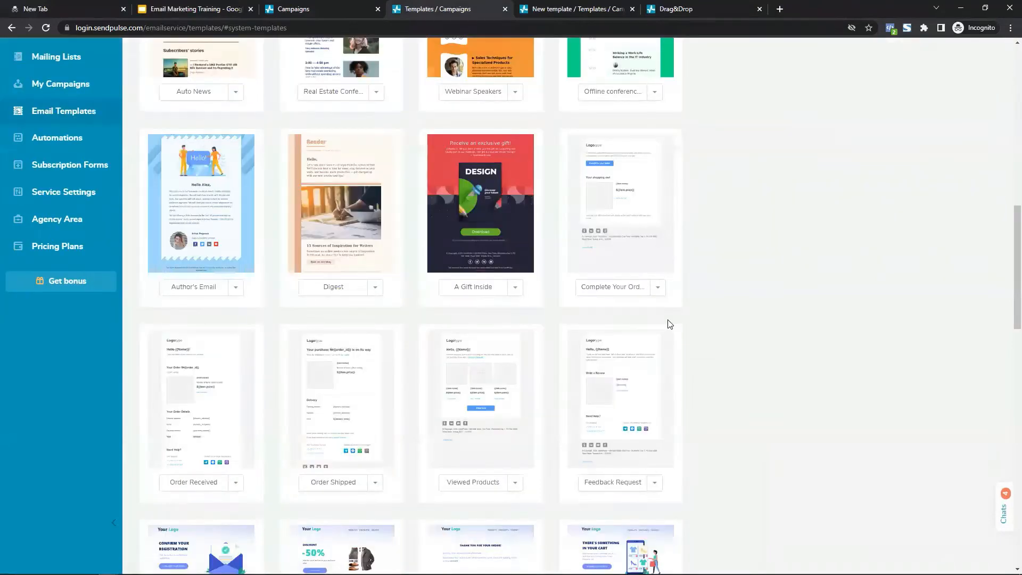
pyautogui.scroll(6, 669, 324)
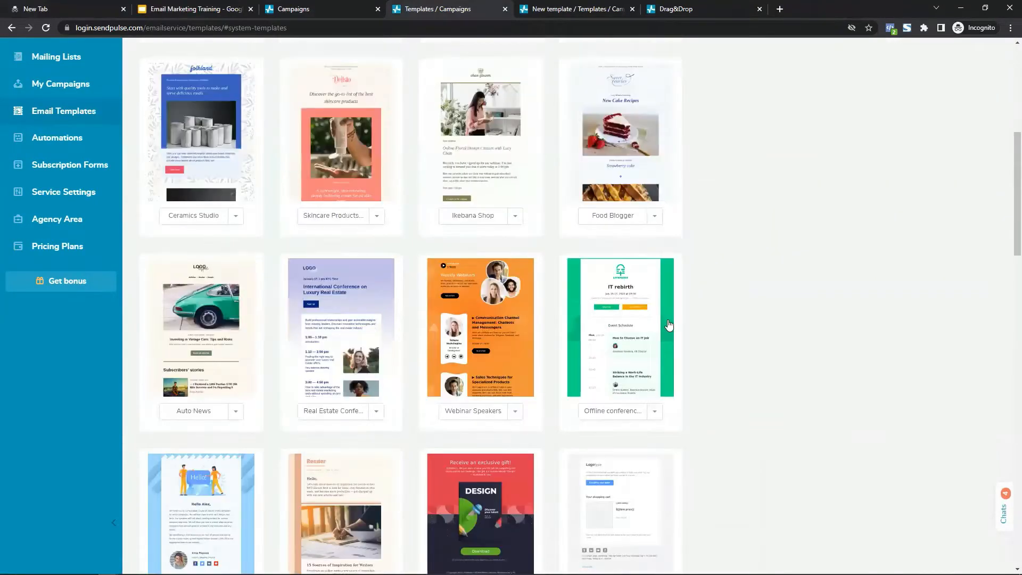
pyautogui.scroll(3, 670, 324)
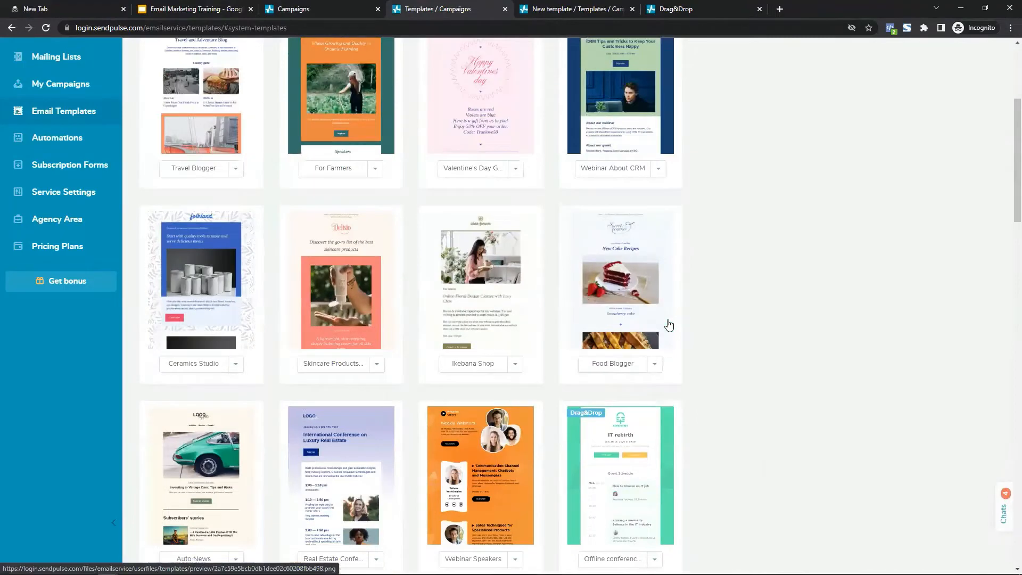
pyautogui.scroll(3, 669, 325)
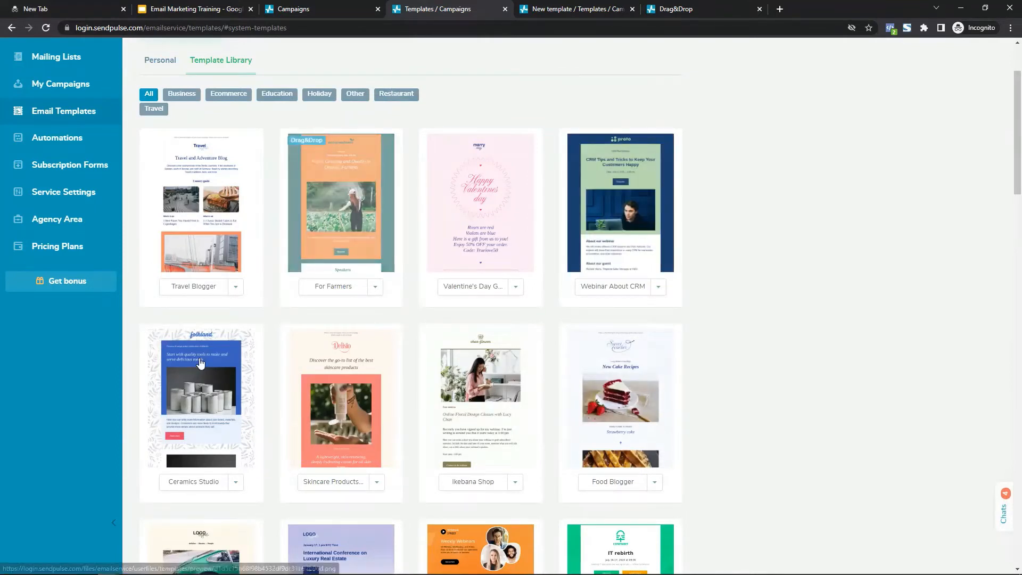
pyautogui.scroll(-4, 320, 362)
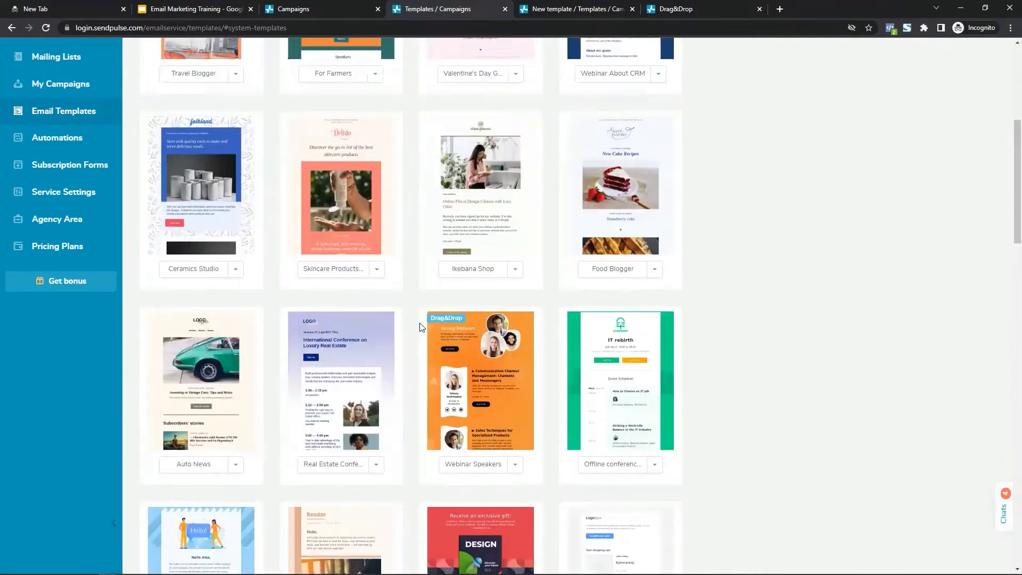
pyautogui.scroll(6, 421, 327)
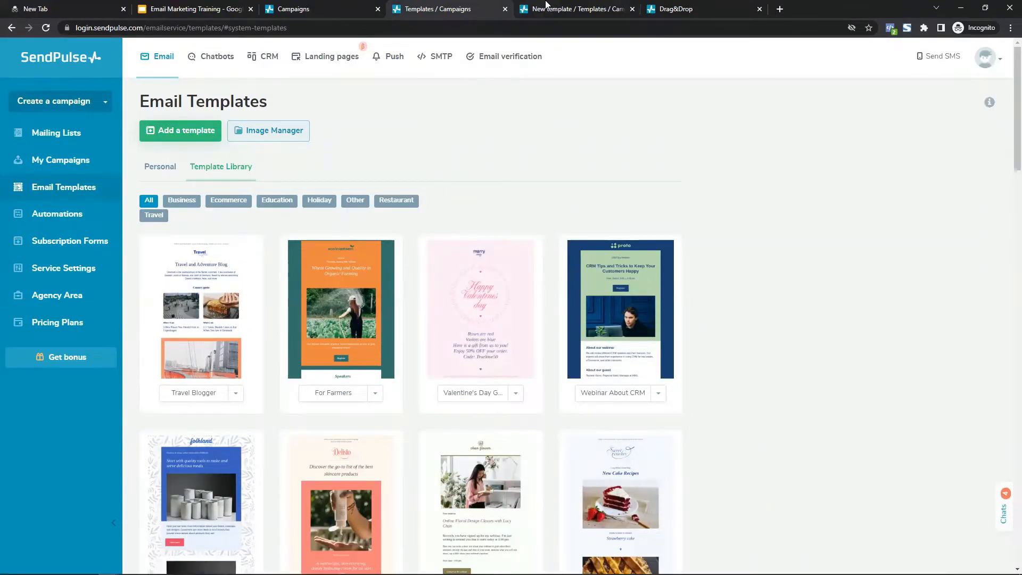
# Compare the template library with the new template page and show the starting layouts of the Layout Template Editor.
pyautogui.click(545, 7)
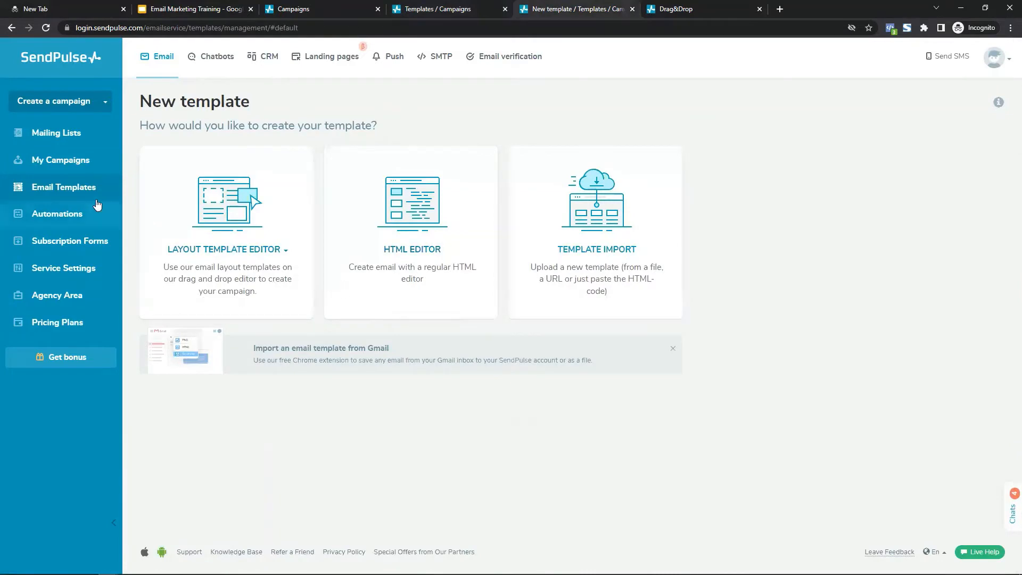
pyautogui.hotkey('ctrl', 'shift', 'Tab')
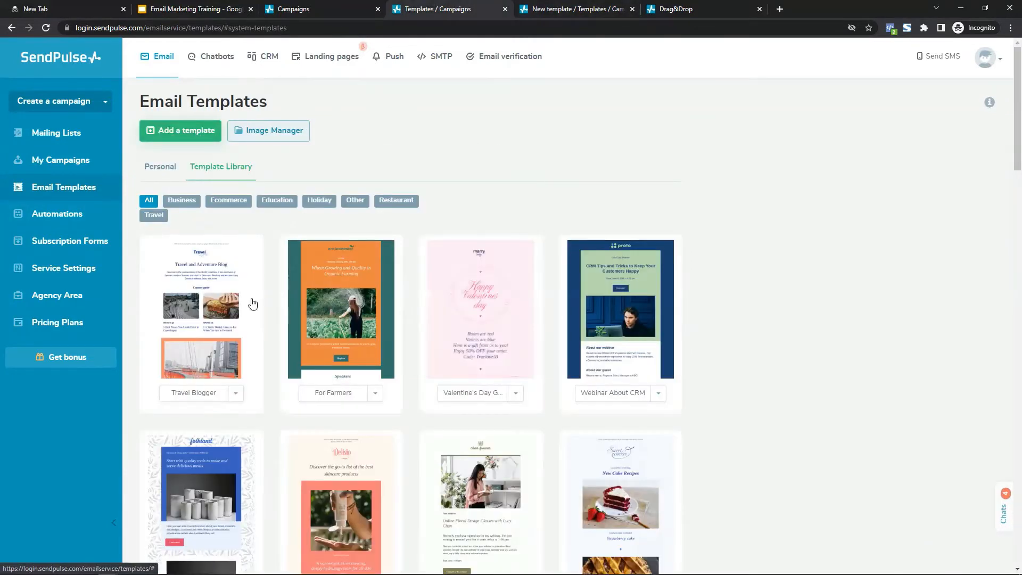
pyautogui.hotkey('ctrl', 'Tab')
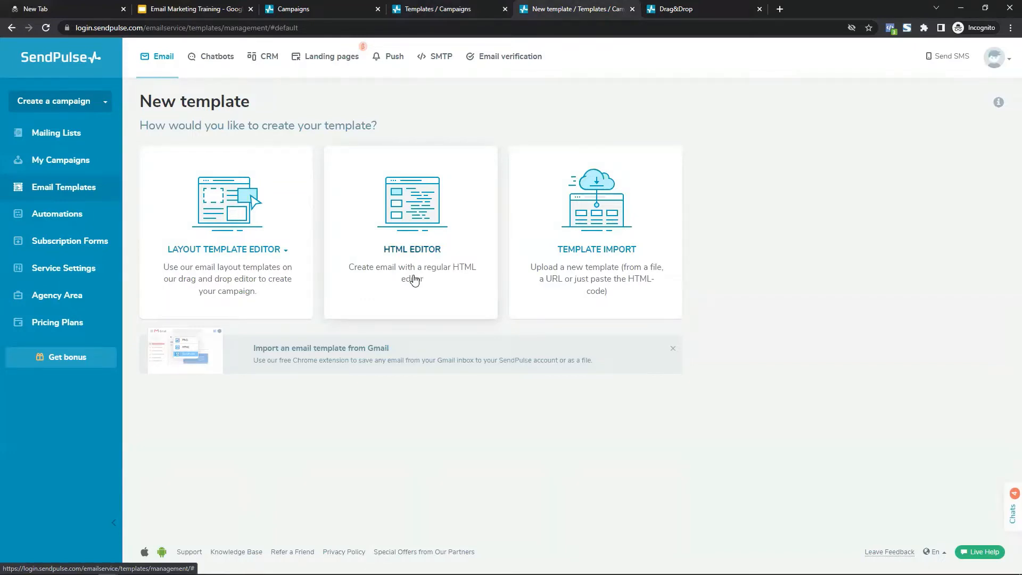
pyautogui.click(236, 255)
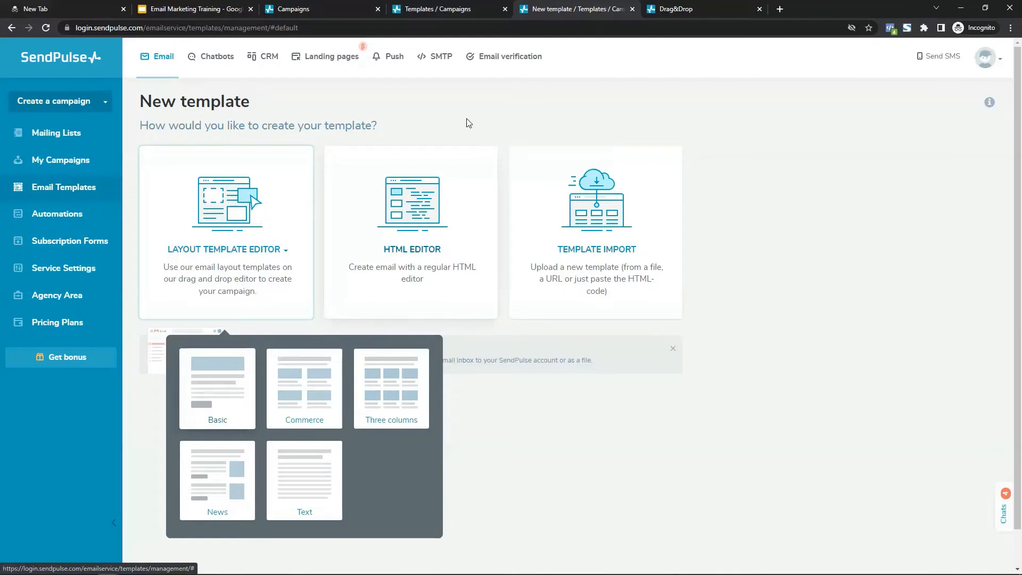
# Switch to the open drag-and-drop template editor and go through its introductory tour until it is dismissed.
pyautogui.click(662, 7)
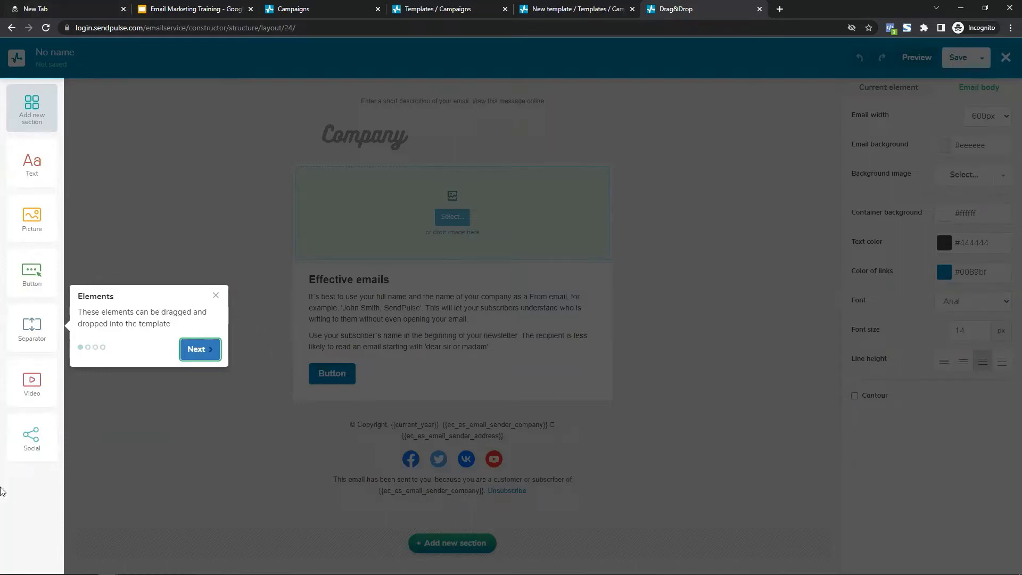
pyautogui.click(205, 346)
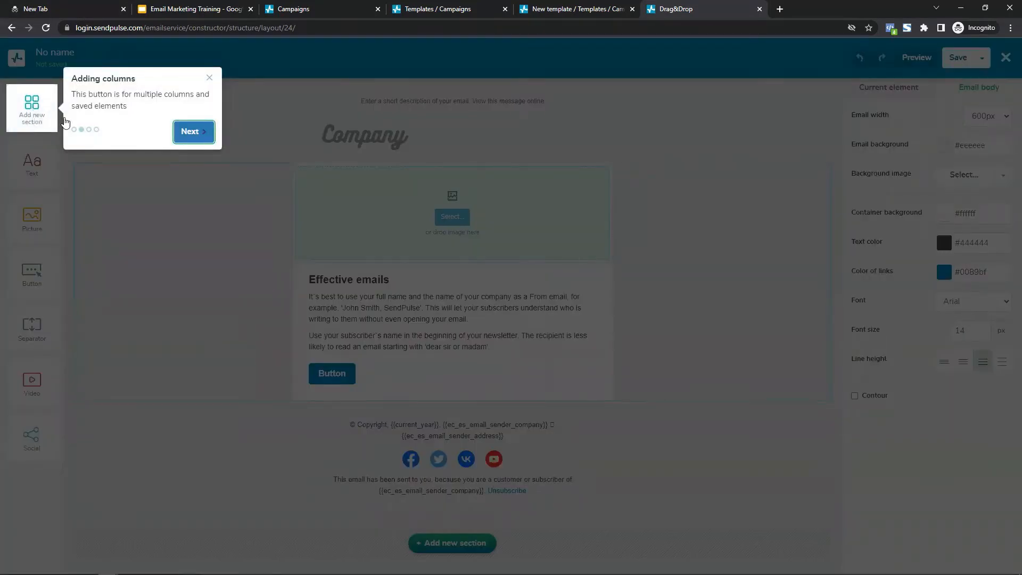
pyautogui.click(183, 132)
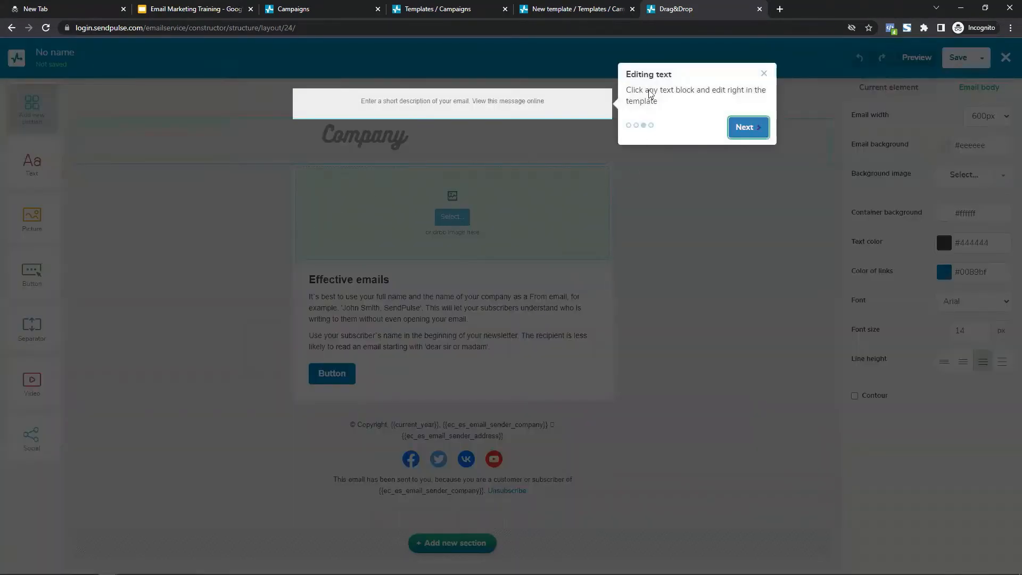
pyautogui.click(738, 128)
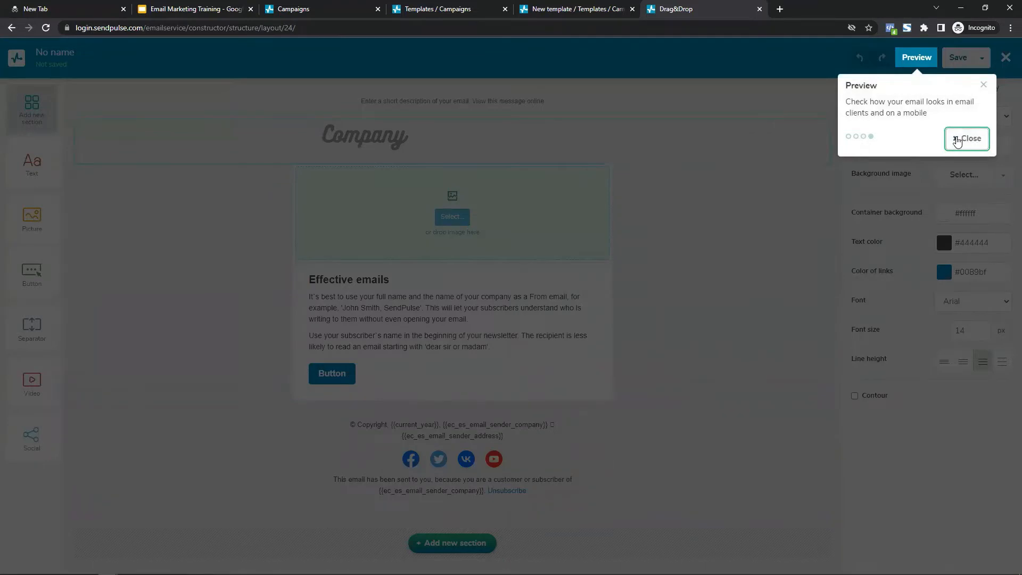
pyautogui.click(957, 141)
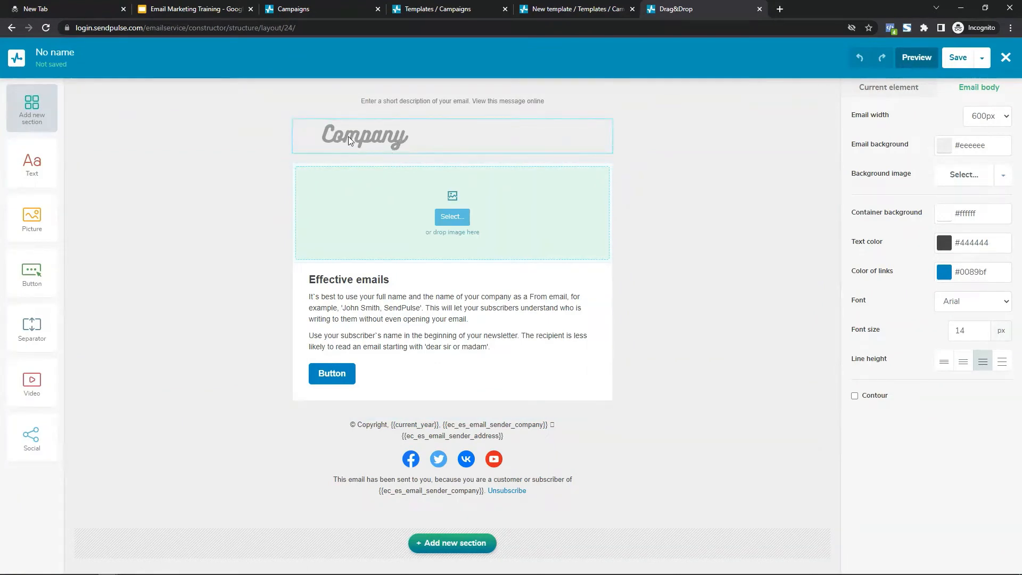
# Examine the settings of the email description text, the company logo and the empty picture block in the template.
pyautogui.click(346, 95)
pyautogui.click(506, 111)
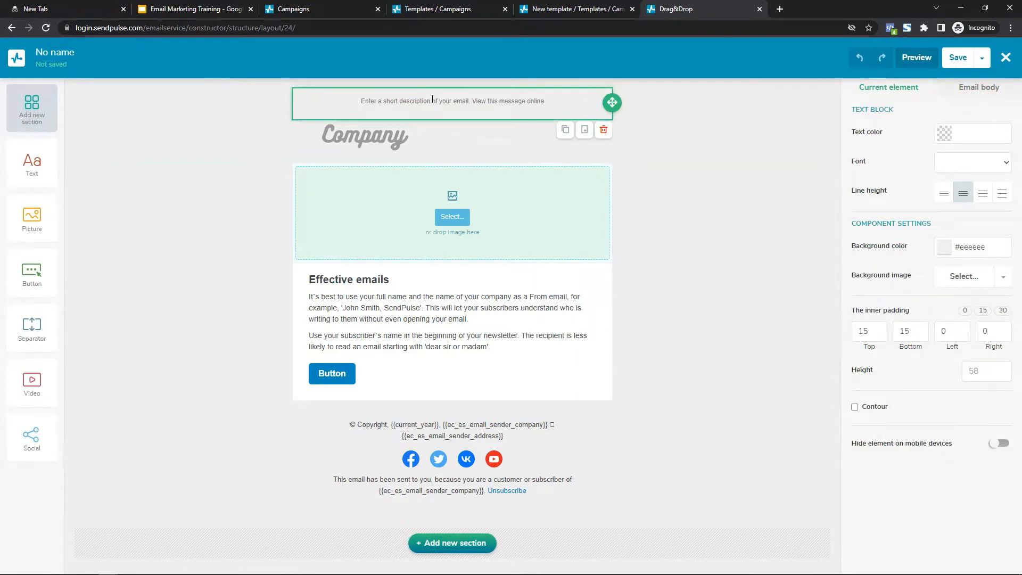
pyautogui.click(370, 102)
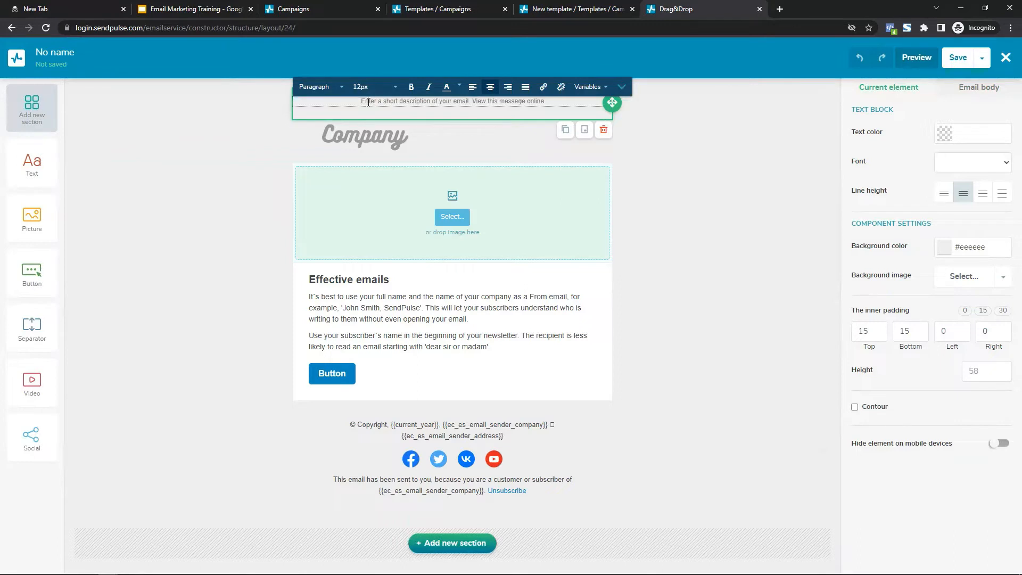
pyautogui.click(362, 129)
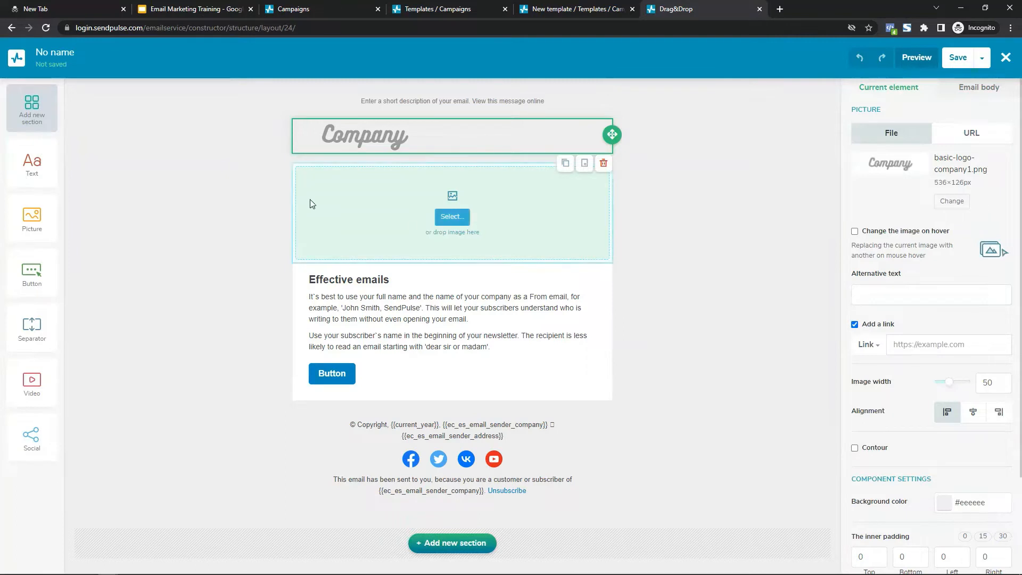
pyautogui.click(506, 215)
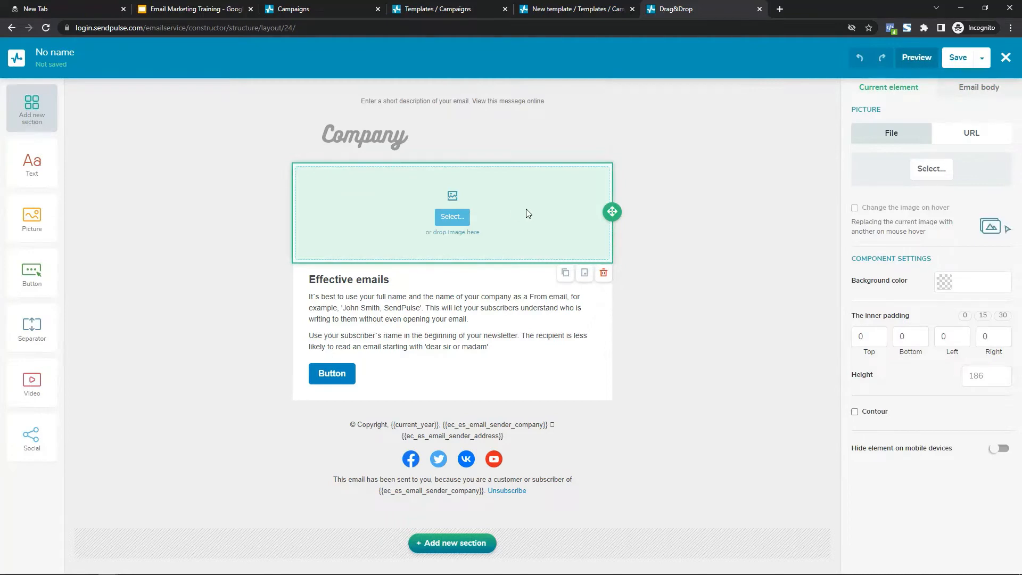
# Examine the body text and button blocks, and select the copyright text with the company and address variables.
pyautogui.click(387, 282)
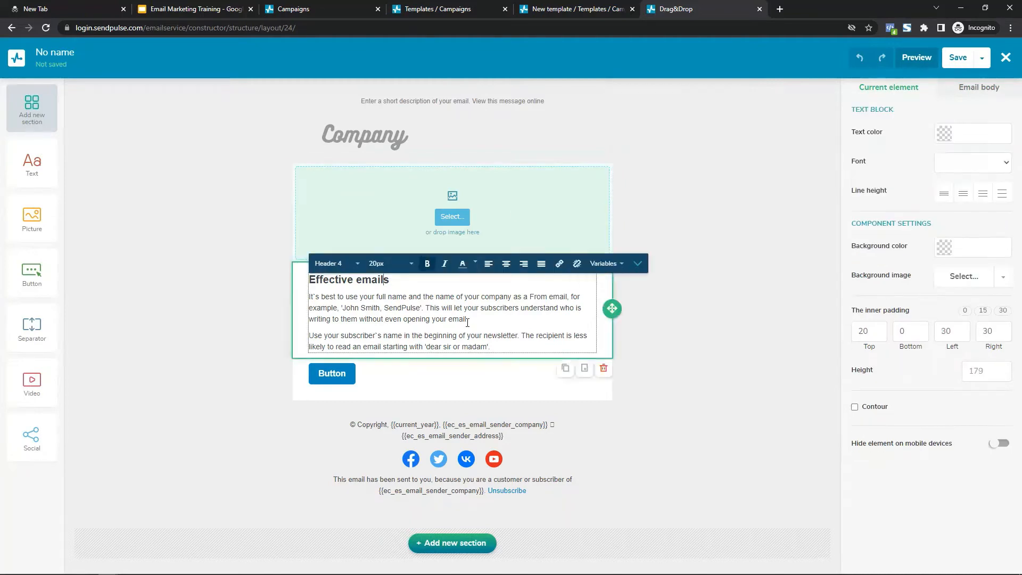
pyautogui.click(376, 379)
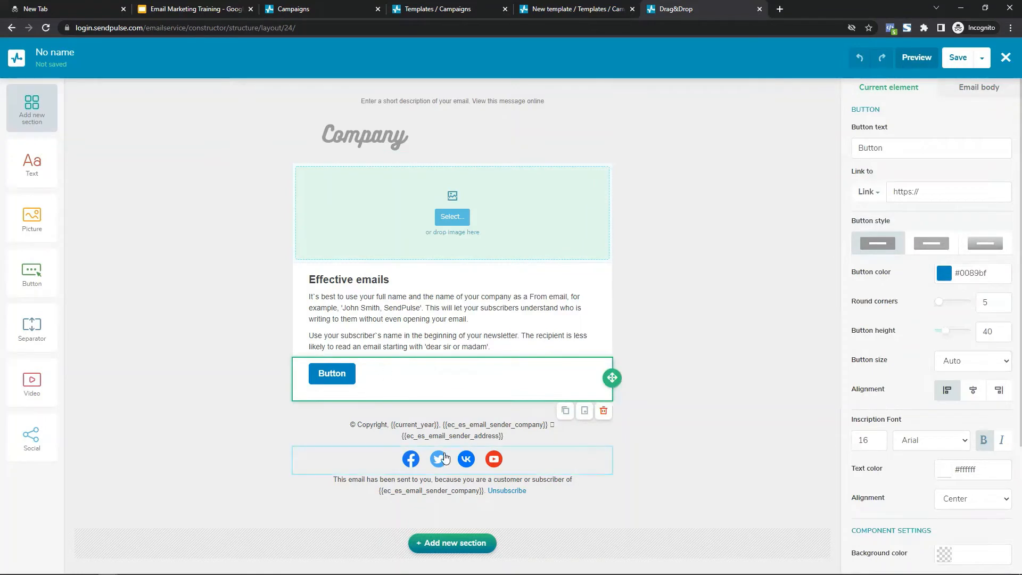
pyautogui.click(332, 428)
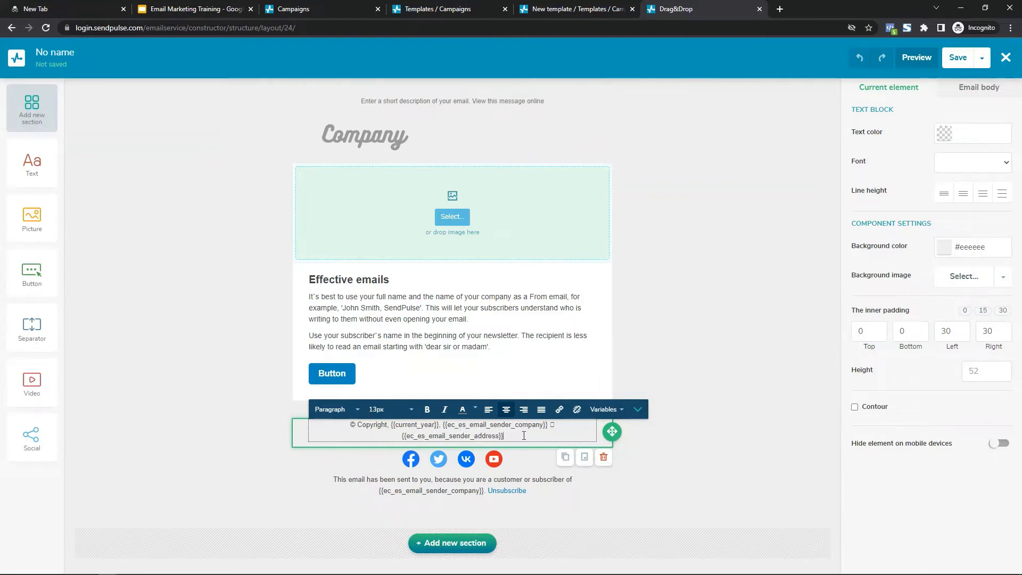
pyautogui.moveTo(526, 436); pyautogui.dragTo(367, 424)
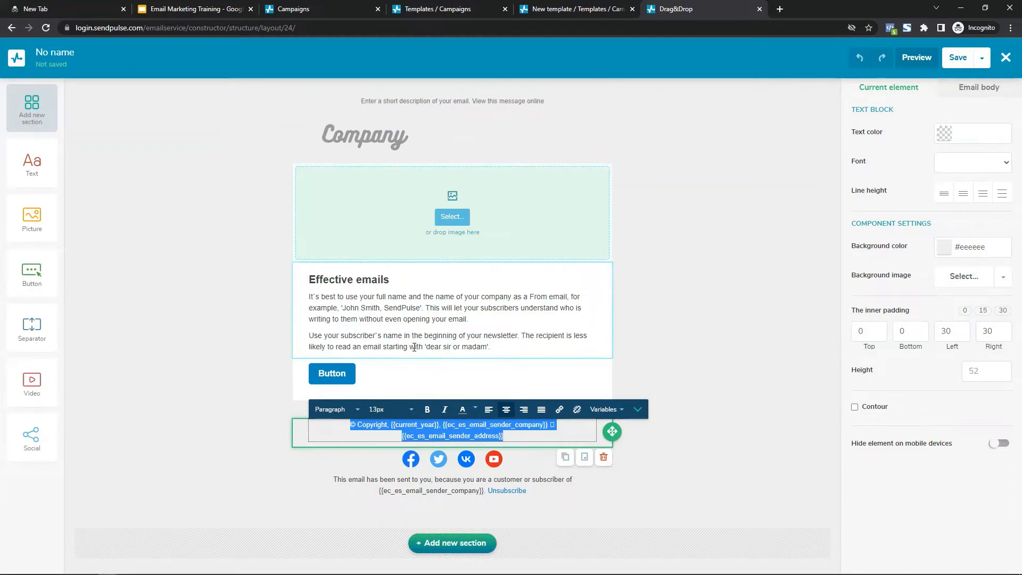
# Examine the current year, sender company and sender address variables in the copyright text.
pyautogui.click(418, 425)
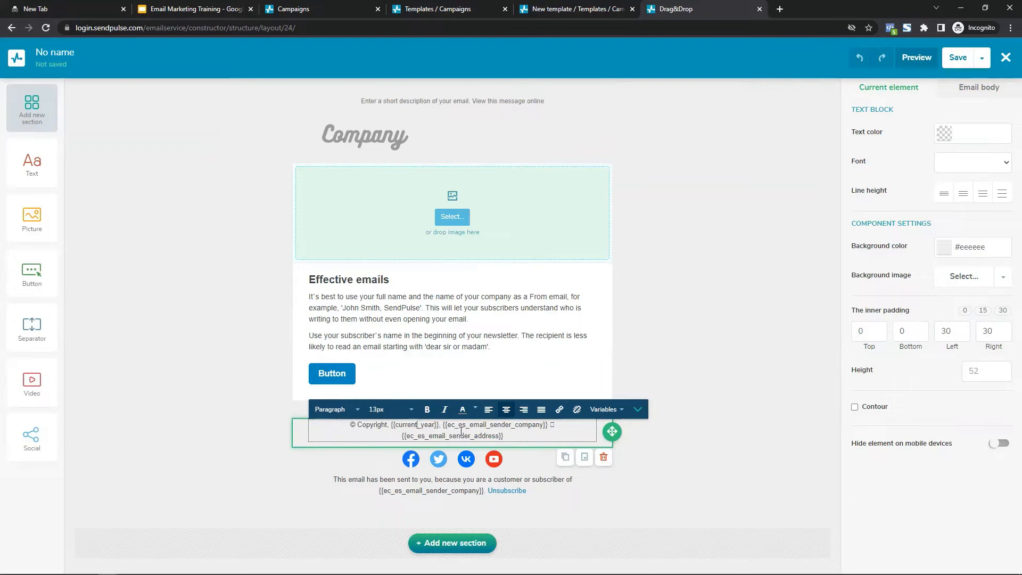
pyautogui.doubleClick(523, 426)
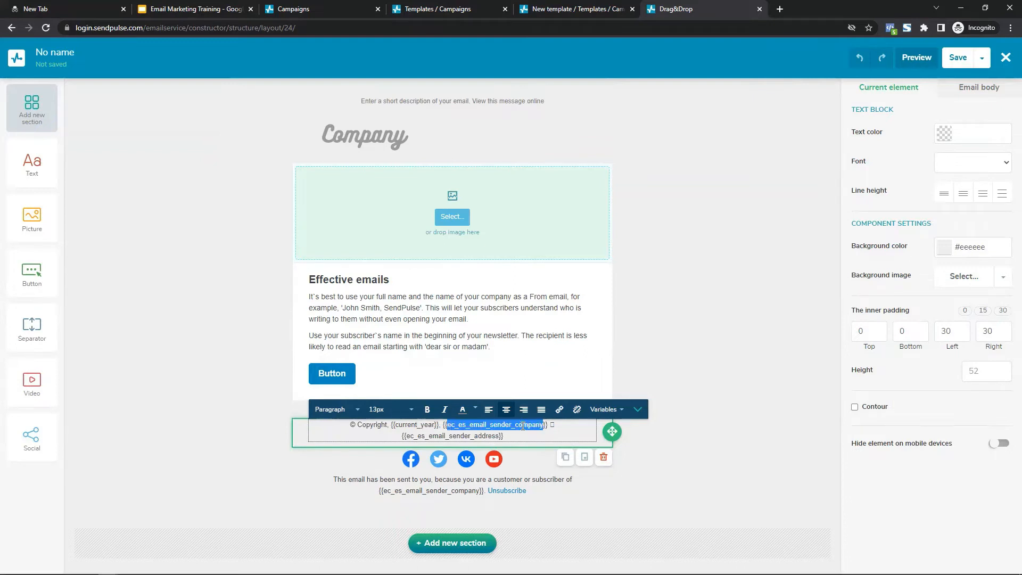
pyautogui.doubleClick(464, 437)
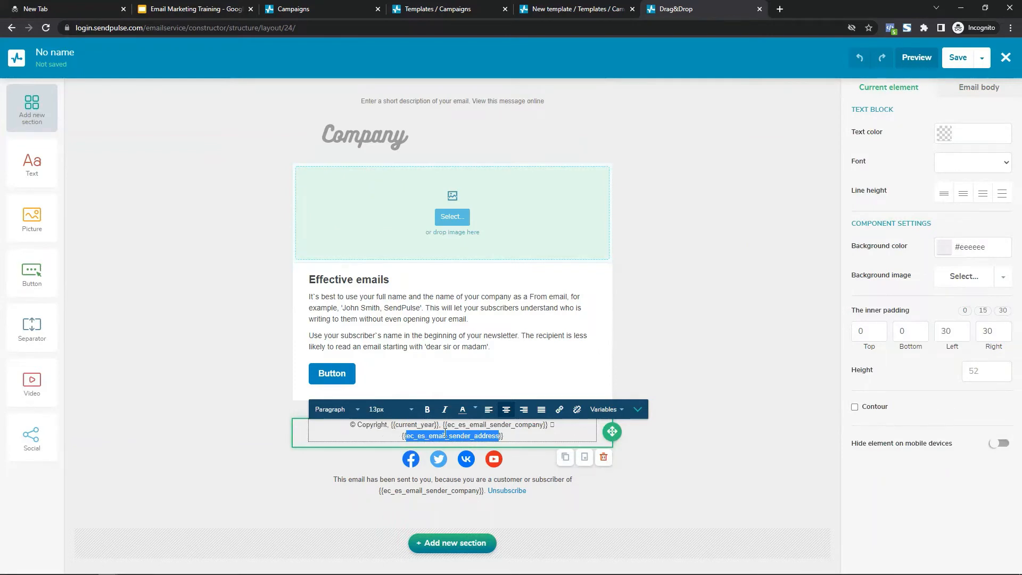
pyautogui.click(514, 436)
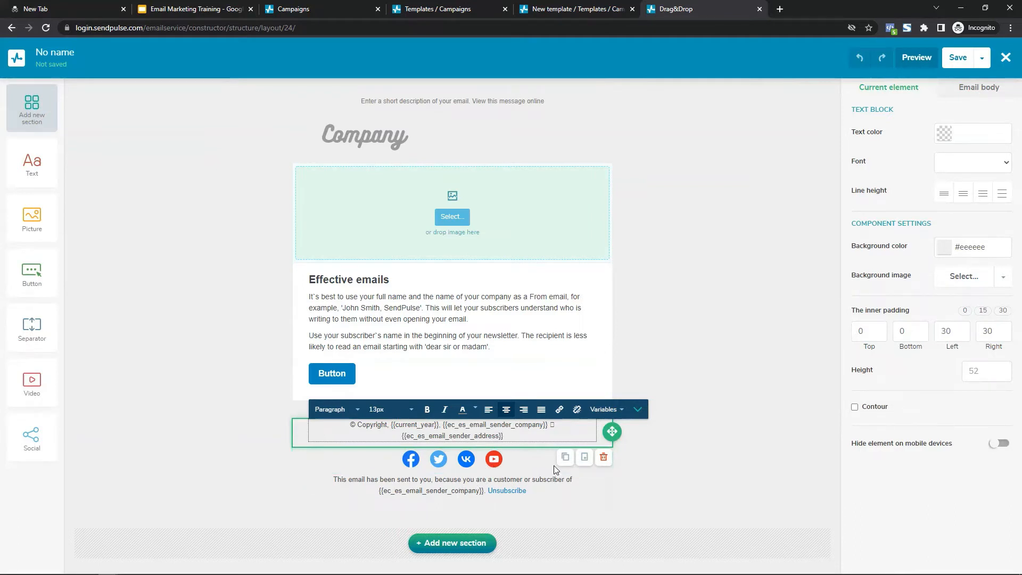
# Change the Facebook button in the footer's social block to LinkedIn and select its empty link field.
pyautogui.click(383, 457)
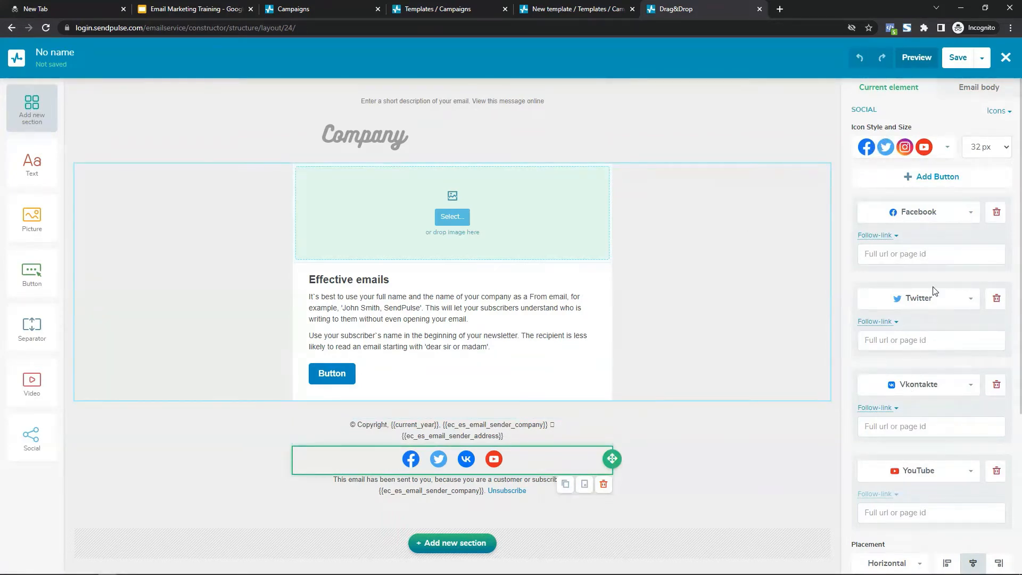
pyautogui.click(933, 213)
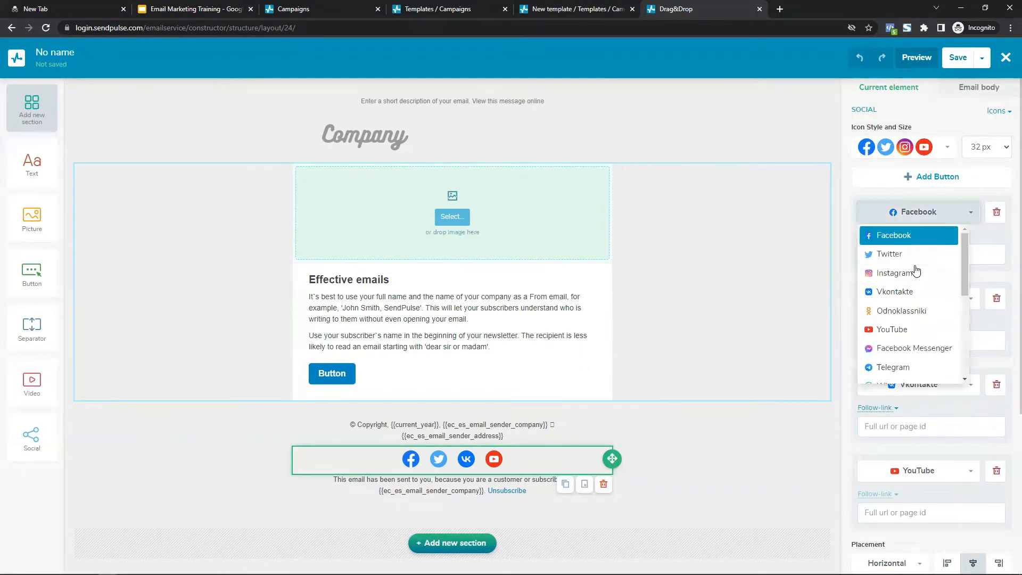
pyautogui.scroll(-3, 916, 272)
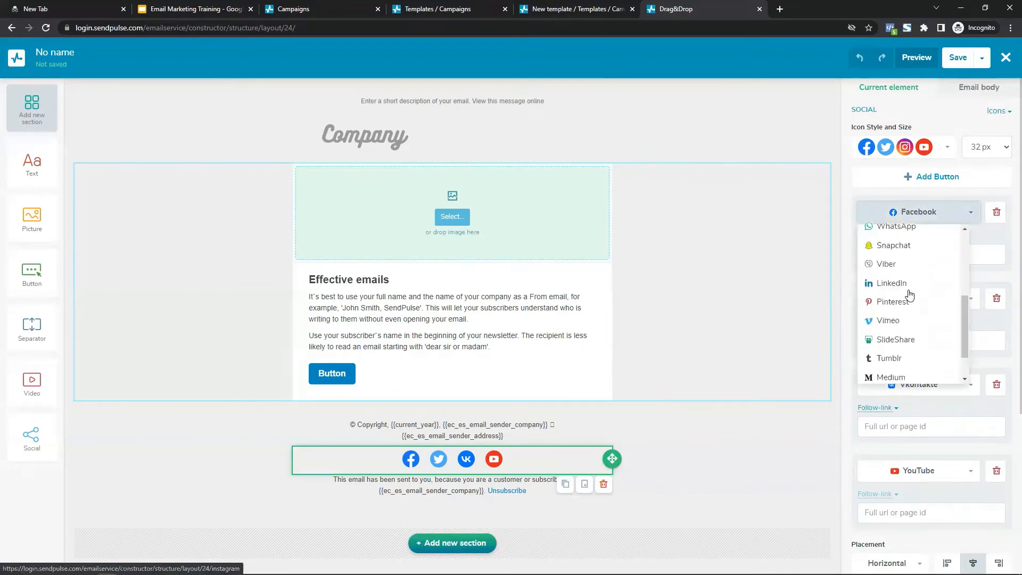
pyautogui.click(909, 285)
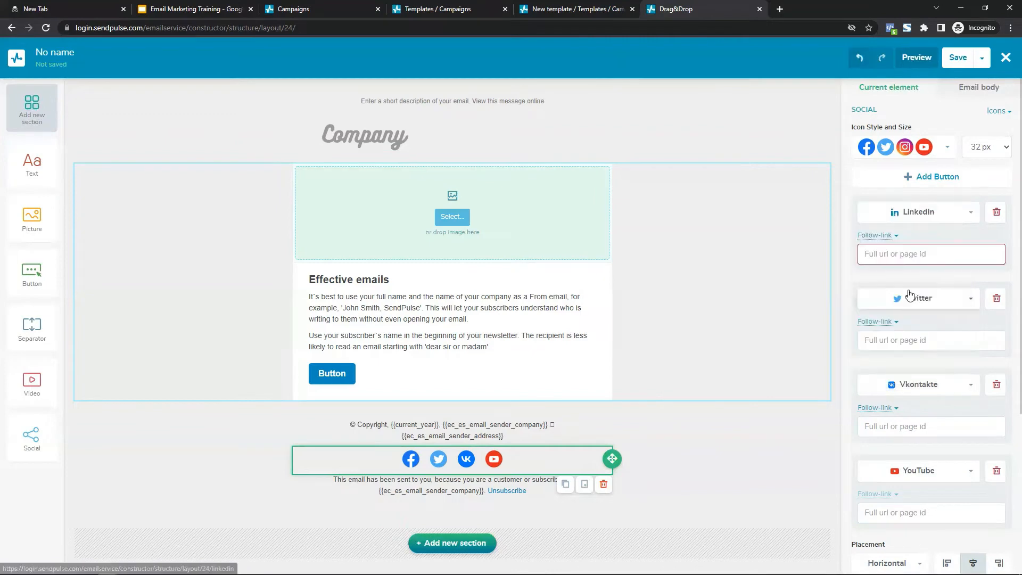
pyautogui.click(908, 257)
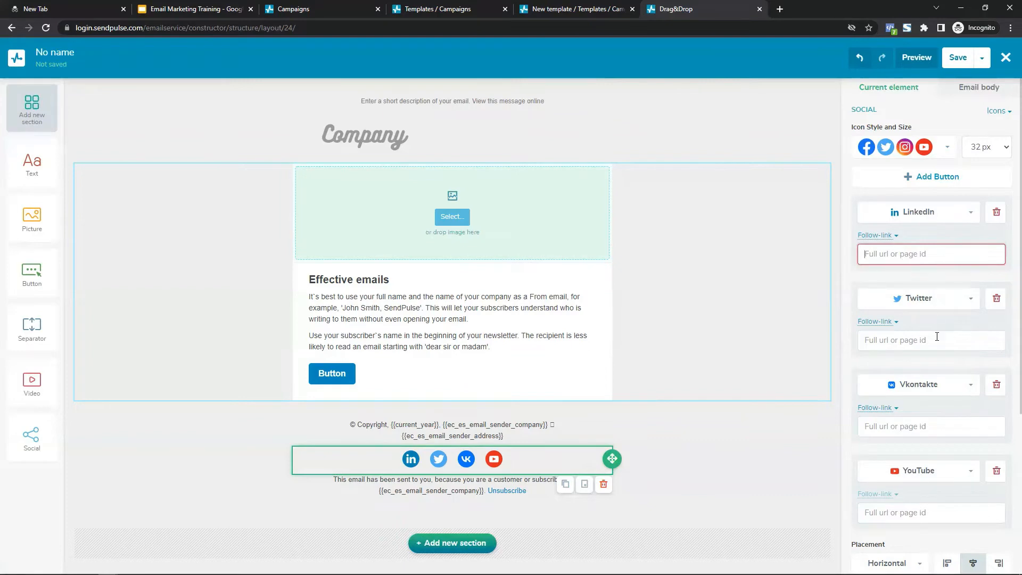
# Change the Vkontakte social button to Instagram and the YouTube button to WhatsApp.
pyautogui.click(937, 385)
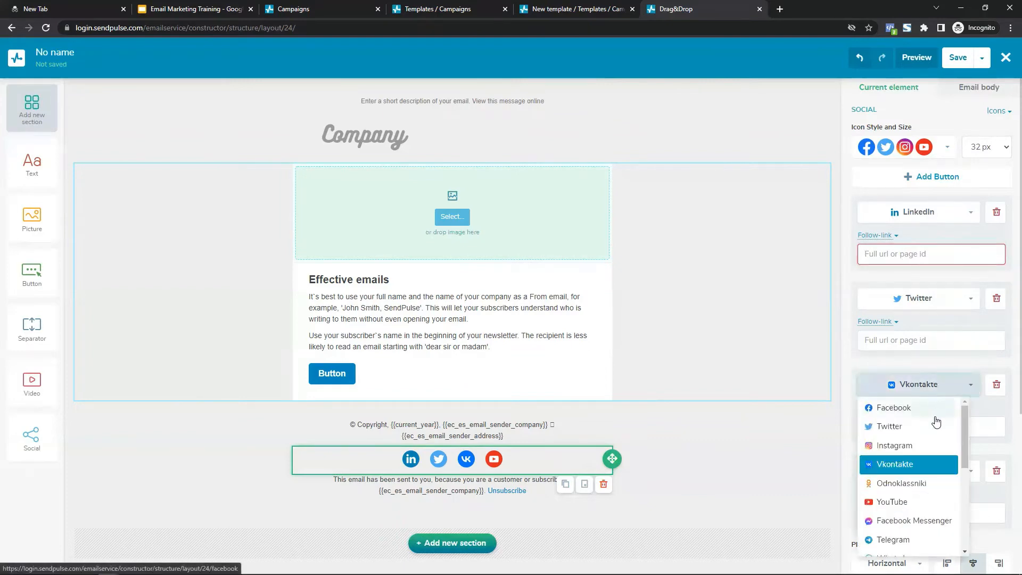
pyautogui.click(915, 447)
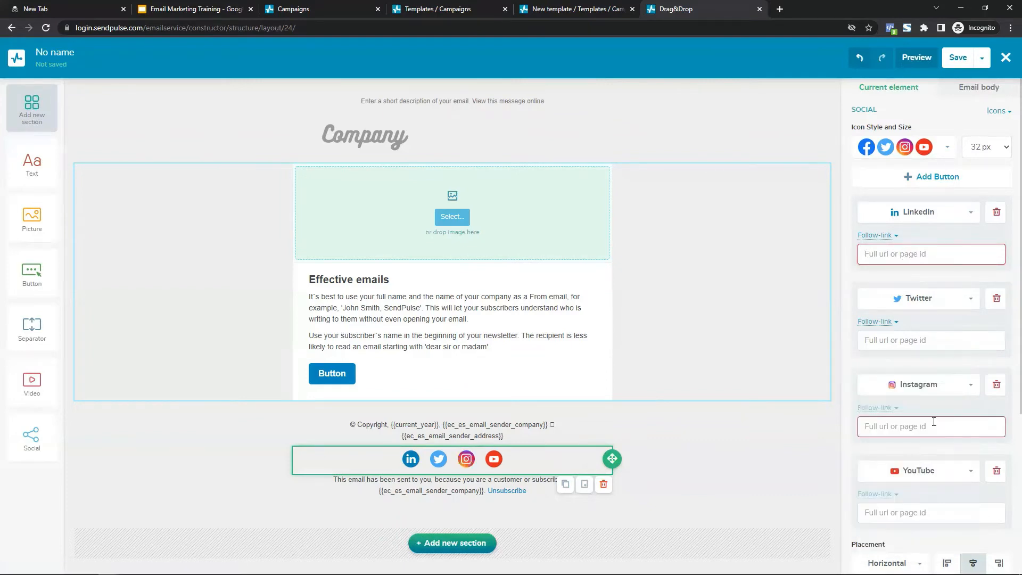
pyautogui.scroll(-2, 934, 421)
pyautogui.click(940, 362)
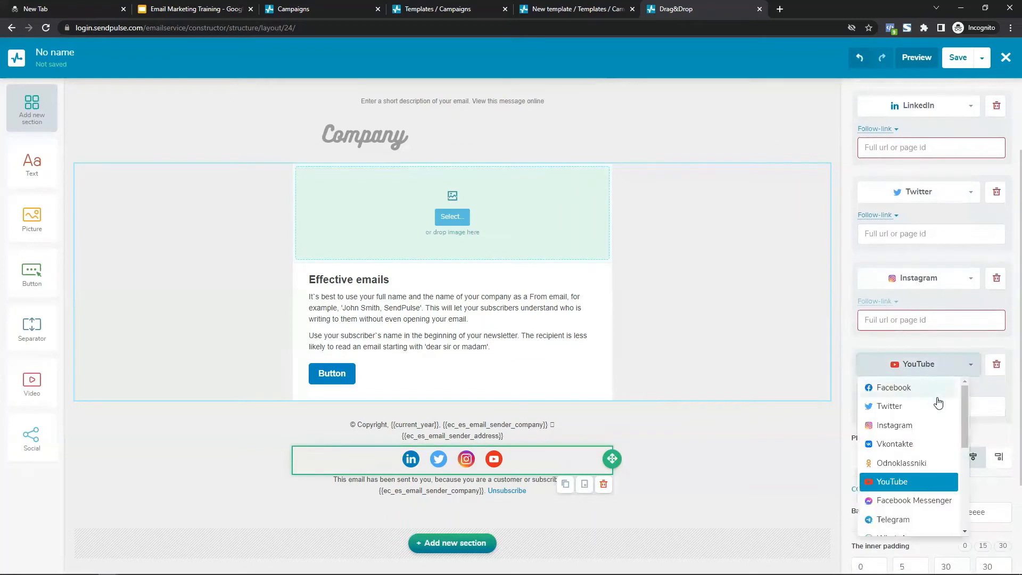
pyautogui.scroll(-3, 937, 414)
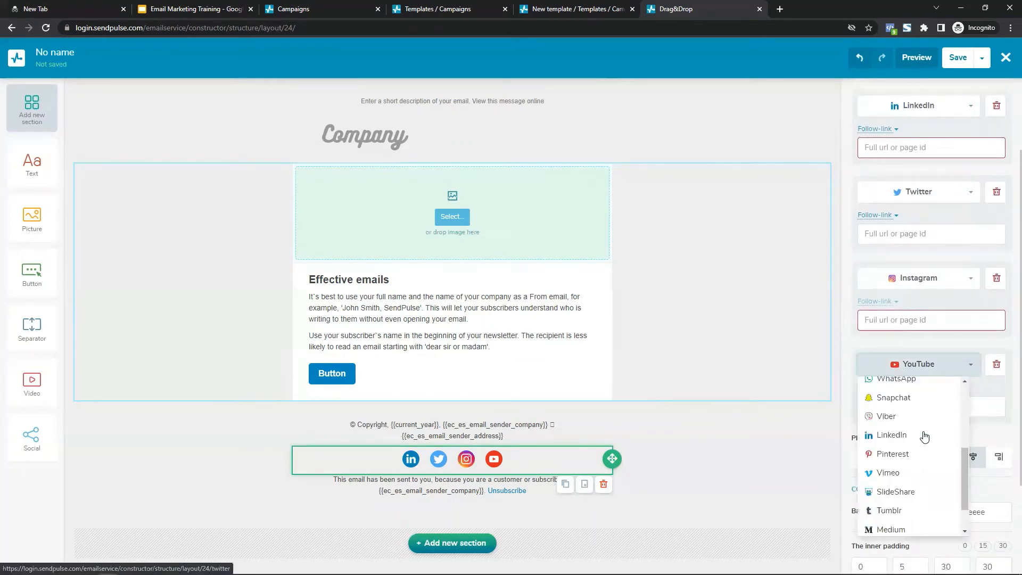
pyautogui.click(900, 379)
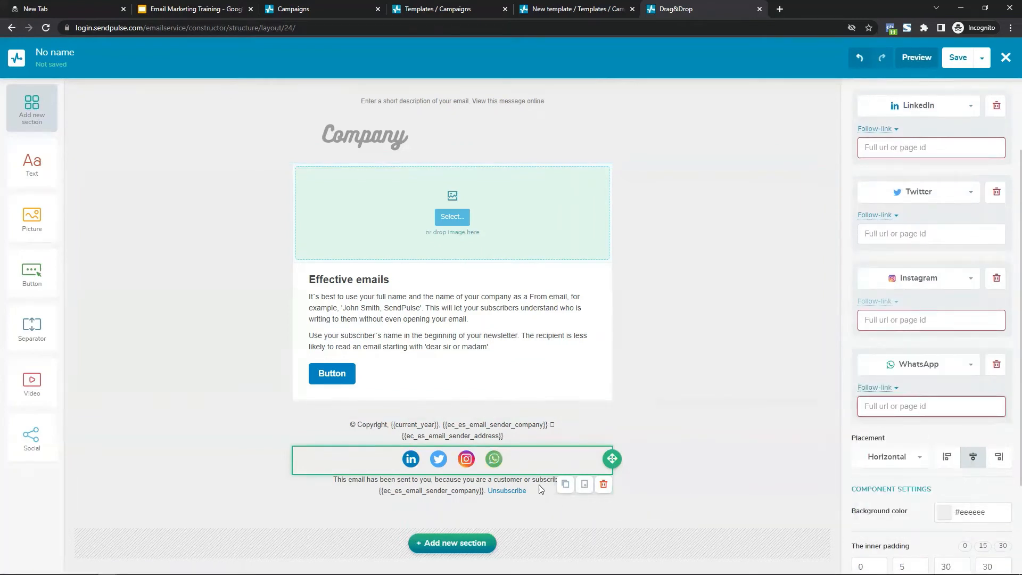
# Look through the available icon styles for the social block without choosing another one.
pyautogui.scroll(2, 986, 261)
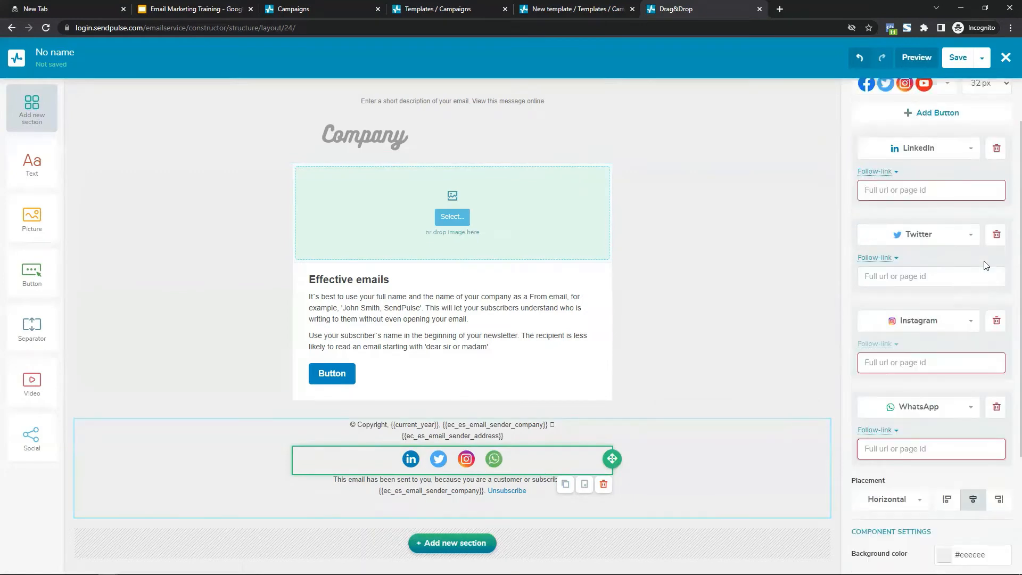
pyautogui.click(947, 147)
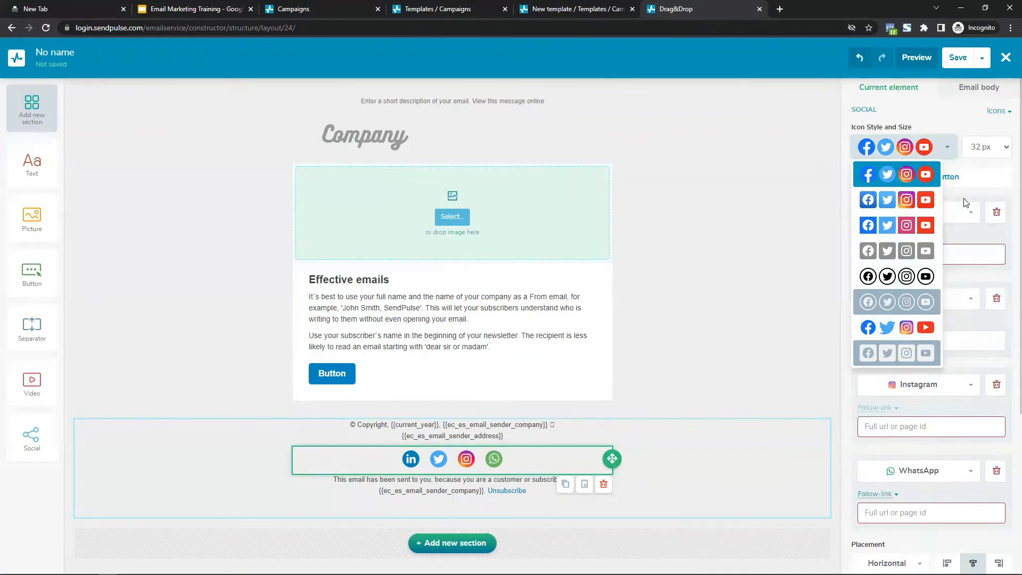
pyautogui.click(793, 299)
# Try the social icons at 16 px, 64 px and 24 px, and return them to 32 px.
pyautogui.click(1004, 149)
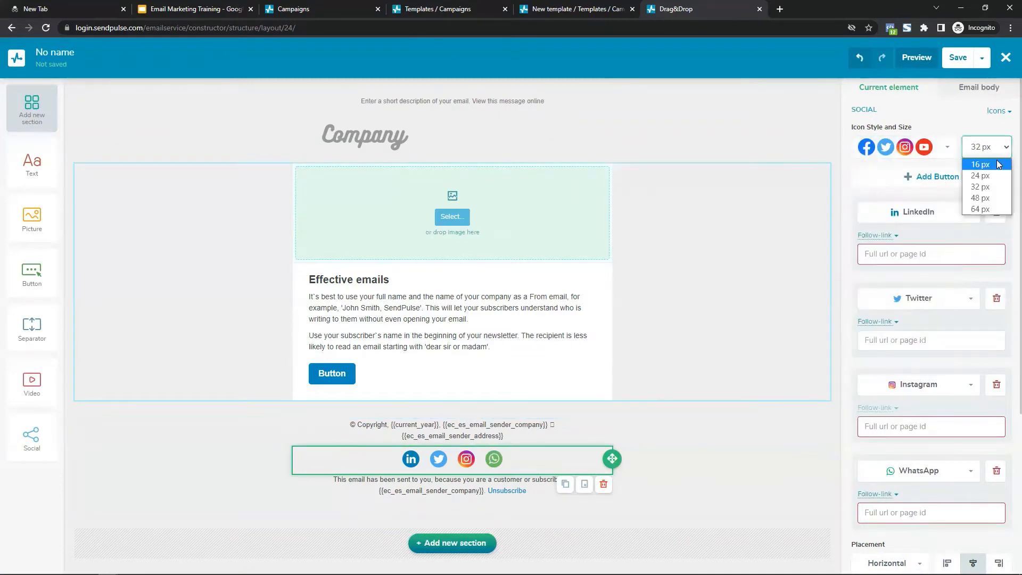
pyautogui.click(1002, 158)
pyautogui.click(1003, 157)
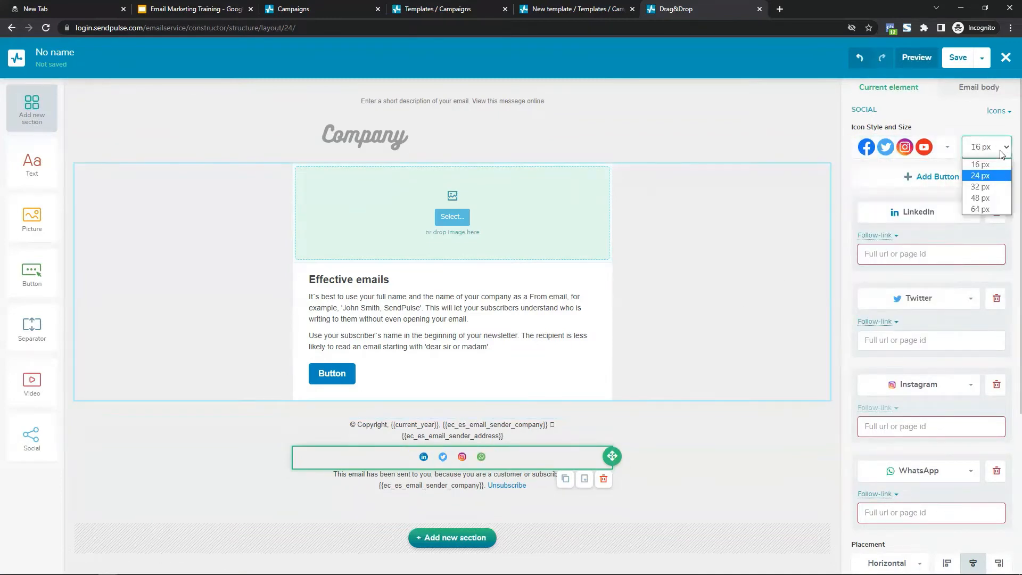
pyautogui.click(993, 207)
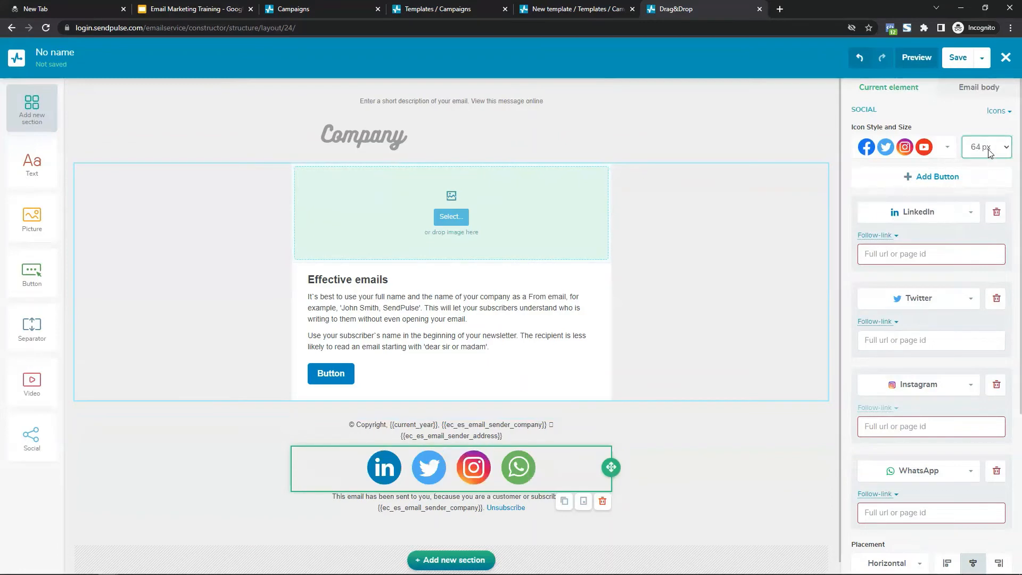
pyautogui.click(990, 153)
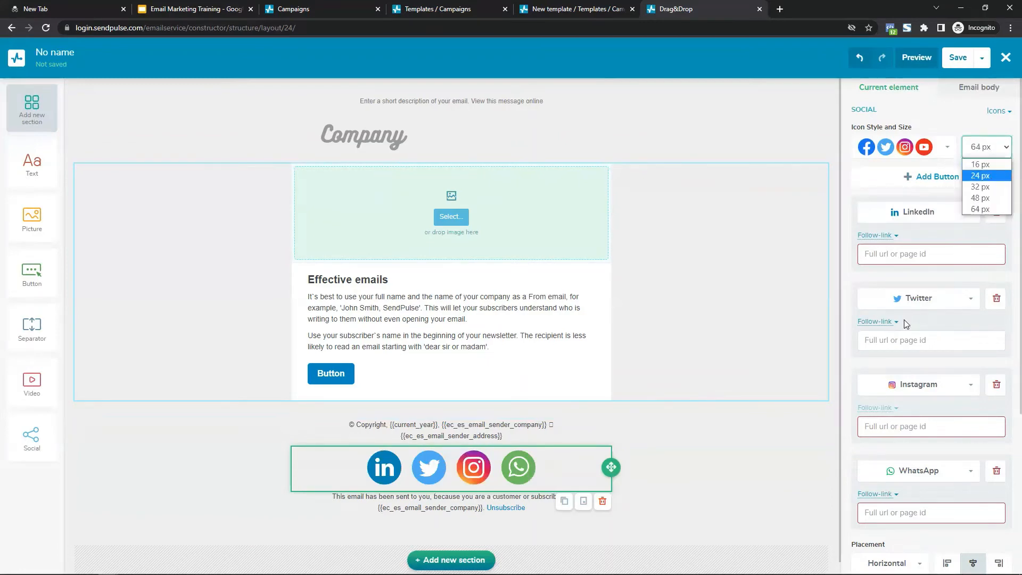
pyautogui.click(993, 176)
pyautogui.click(992, 159)
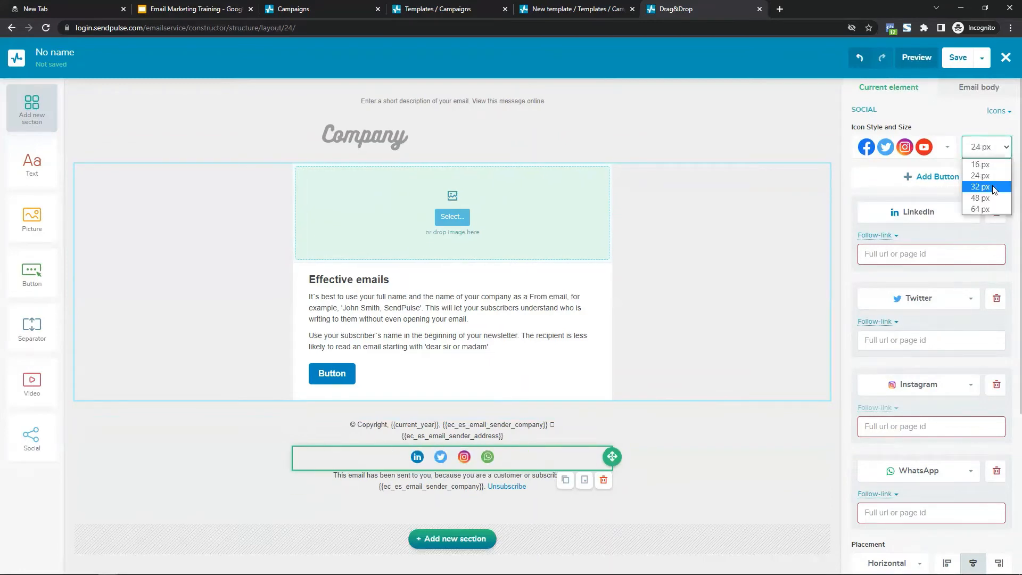
pyautogui.click(983, 187)
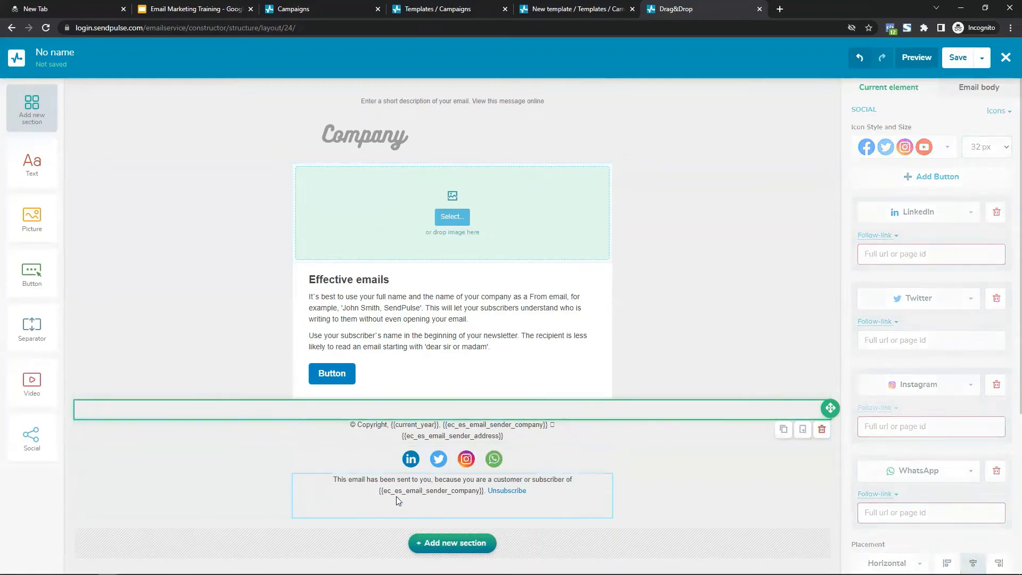
# Examine the unsubscribe text block in the footer and select the main content section.
pyautogui.click(329, 496)
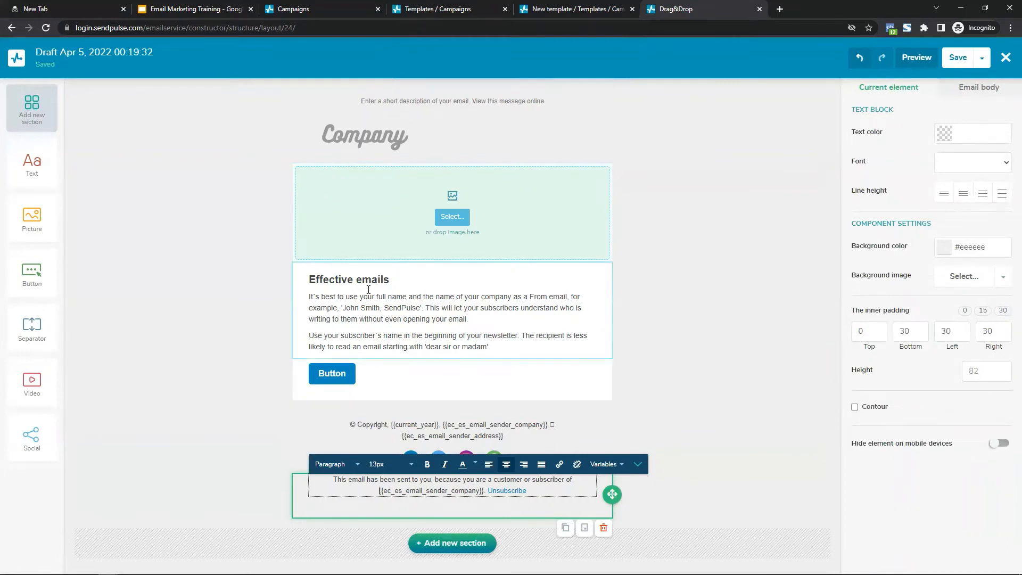
pyautogui.click(191, 276)
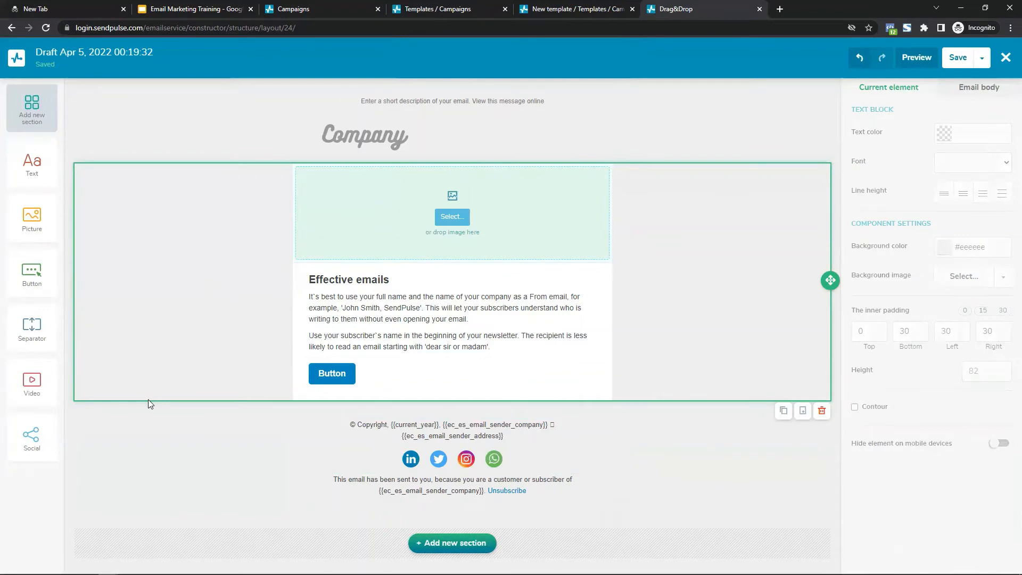
# Delete the empty picture block and the button block from the main content section.
pyautogui.click(527, 218)
pyautogui.click(604, 272)
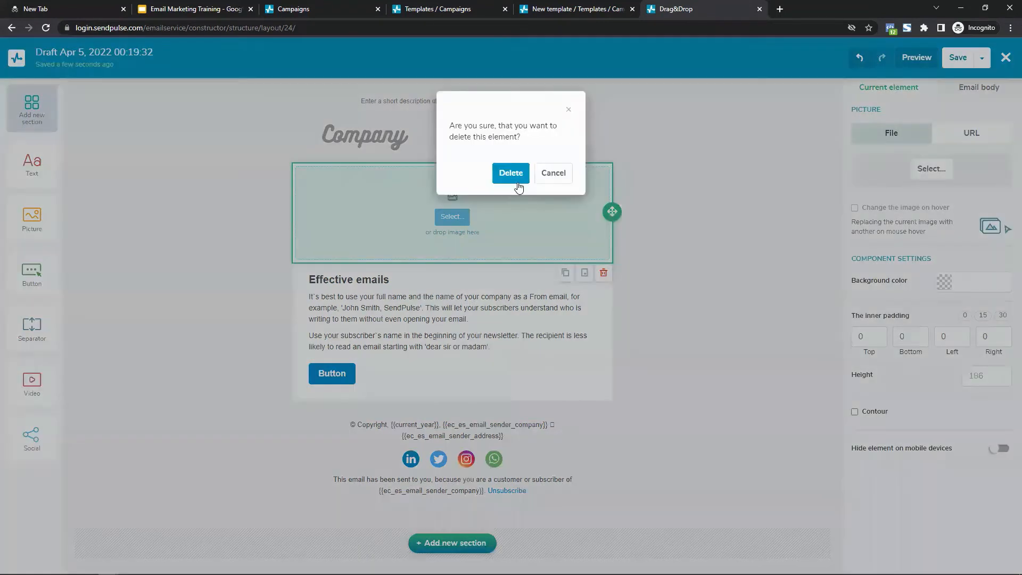
pyautogui.click(510, 173)
pyautogui.click(601, 274)
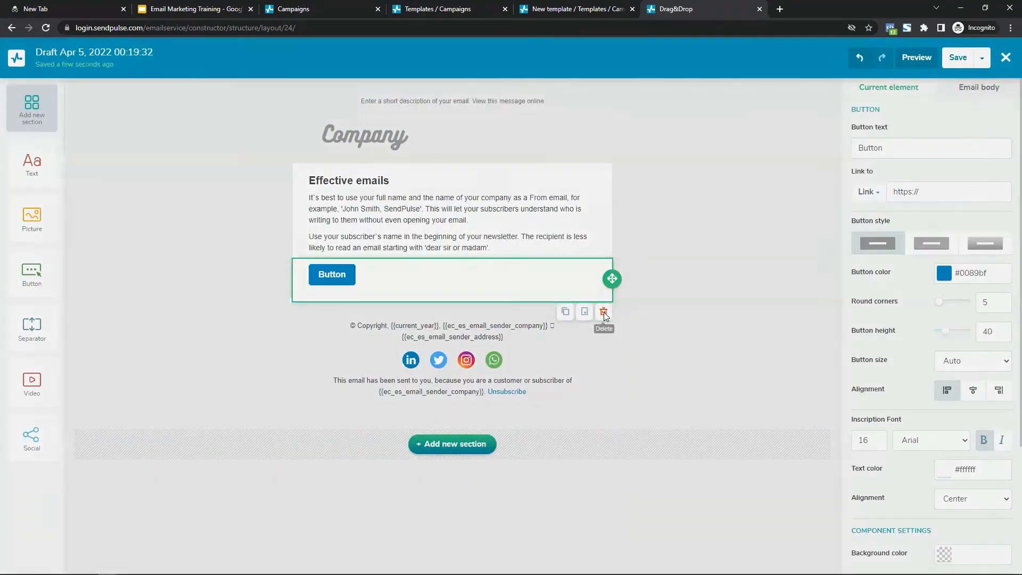
pyautogui.click(604, 312)
pyautogui.click(506, 173)
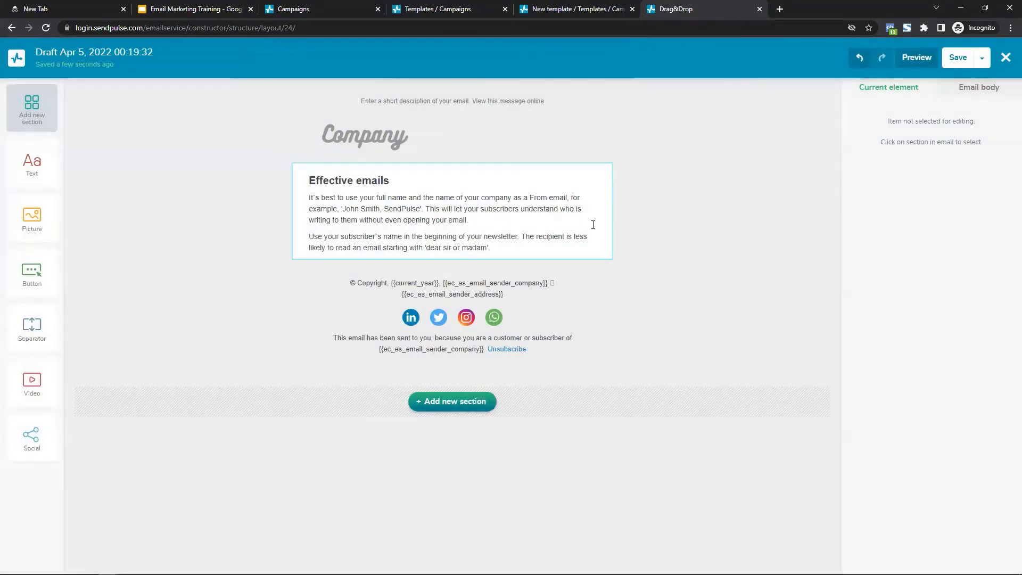
# Delete the "Effective emails" text block from the main content section.
pyautogui.click(593, 225)
pyautogui.click(604, 269)
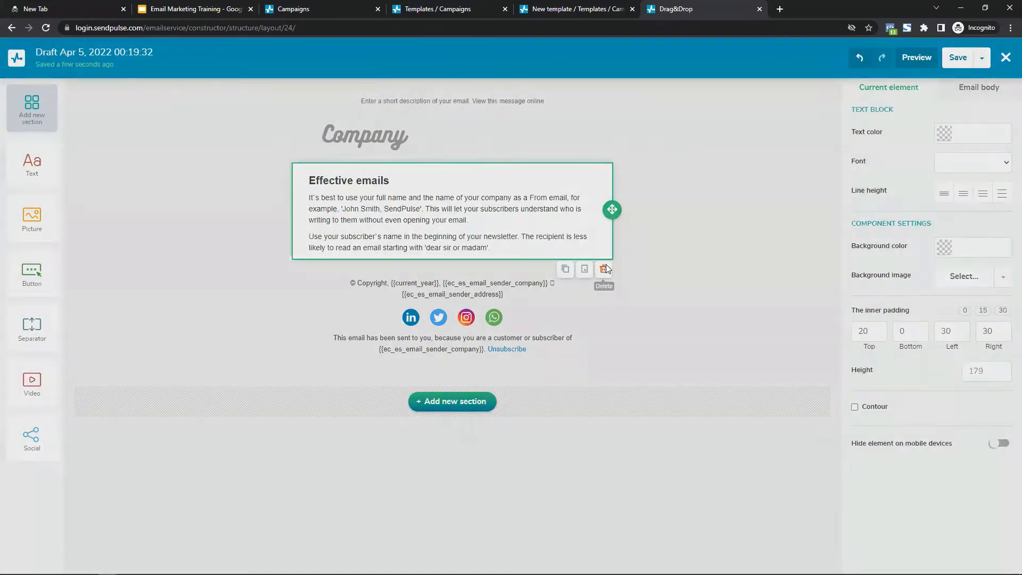
pyautogui.click(508, 172)
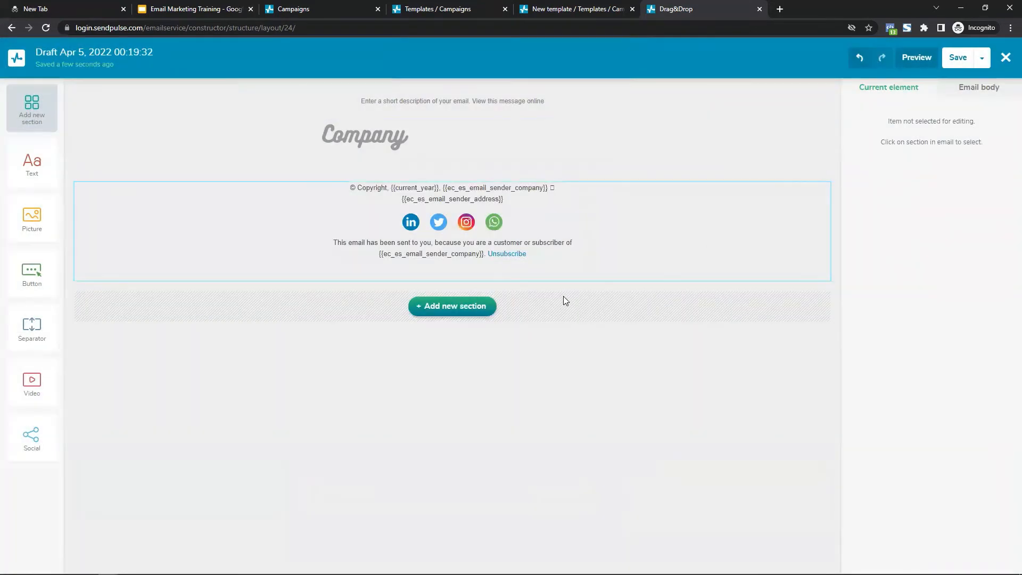
pyautogui.click(742, 244)
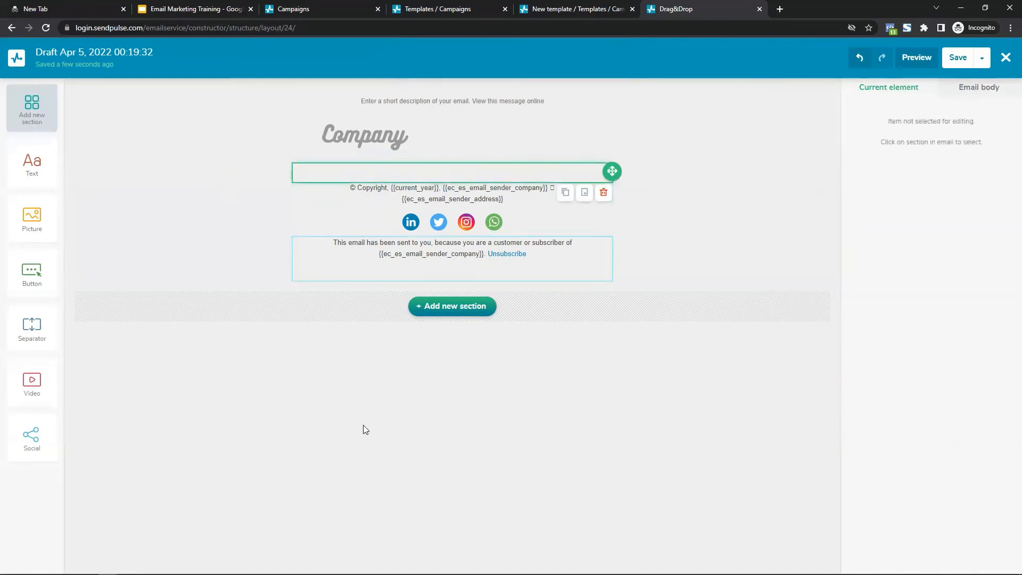
# Rebuild the emptied section below the logo with a picture, a text, a button and a video block, in that order.
pyautogui.moveTo(34, 235); pyautogui.dragTo(335, 191)
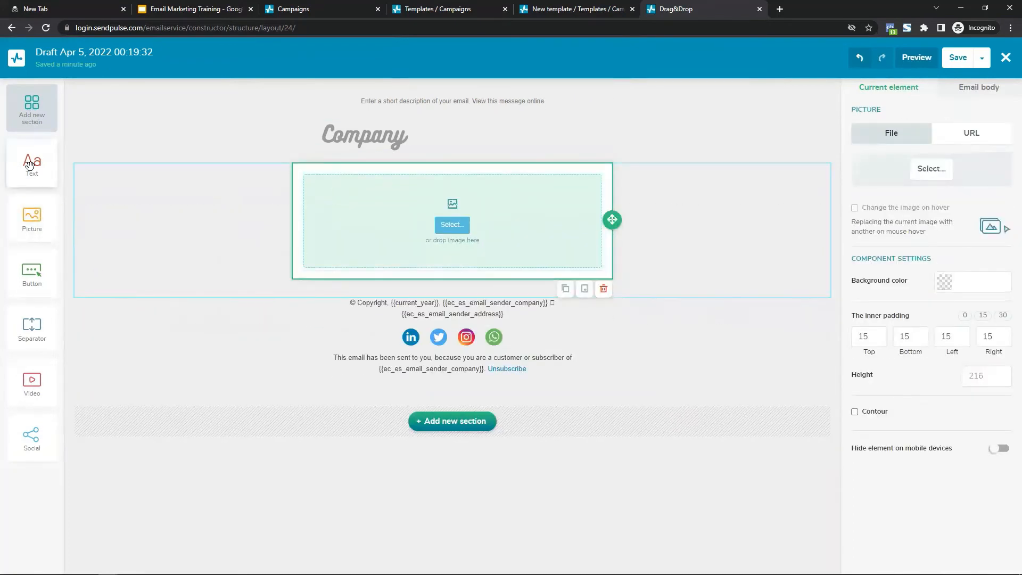
pyautogui.moveTo(32, 162); pyautogui.dragTo(361, 304)
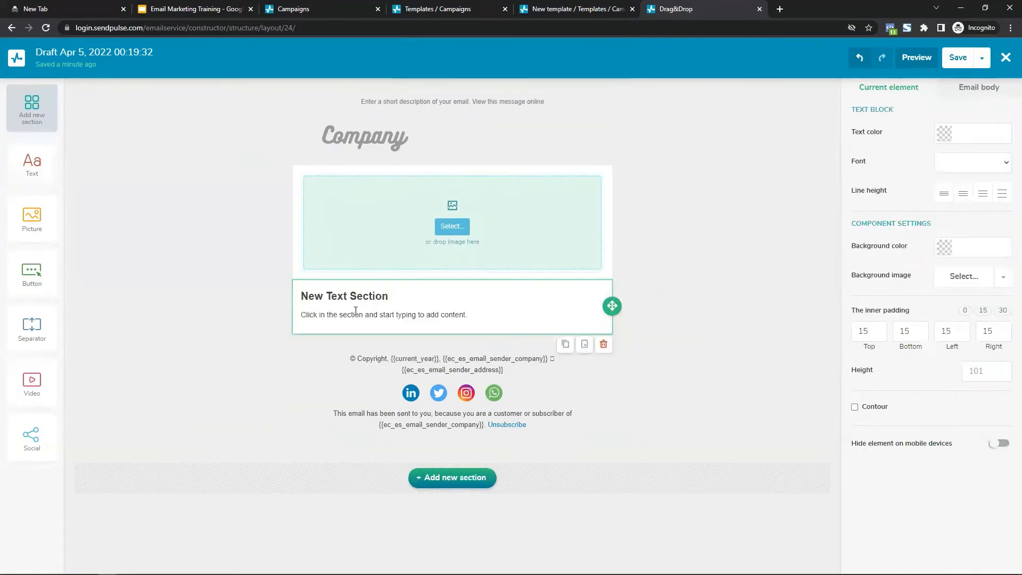
pyautogui.moveTo(48, 288); pyautogui.dragTo(362, 371)
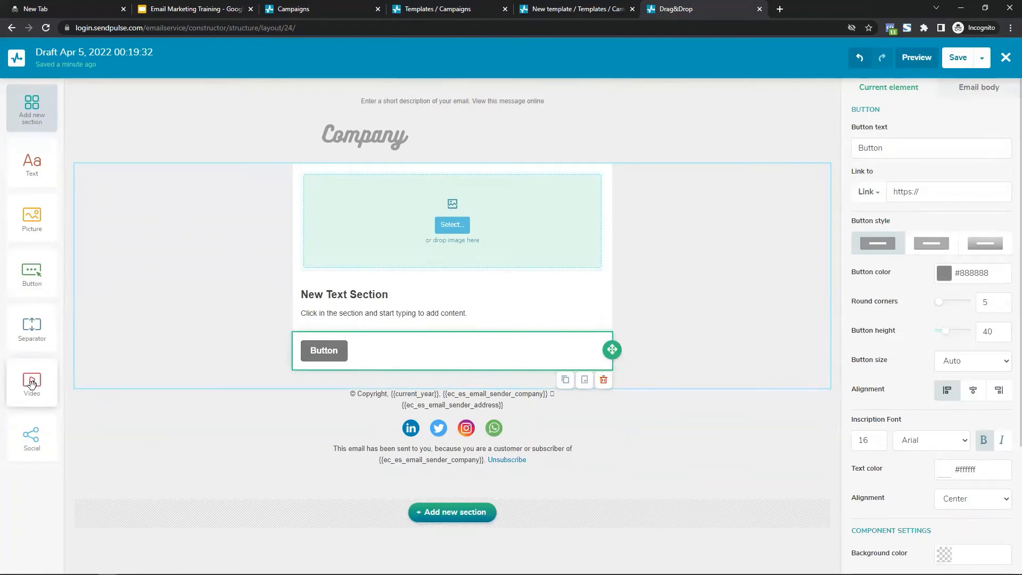
pyautogui.moveTo(33, 381); pyautogui.dragTo(370, 400)
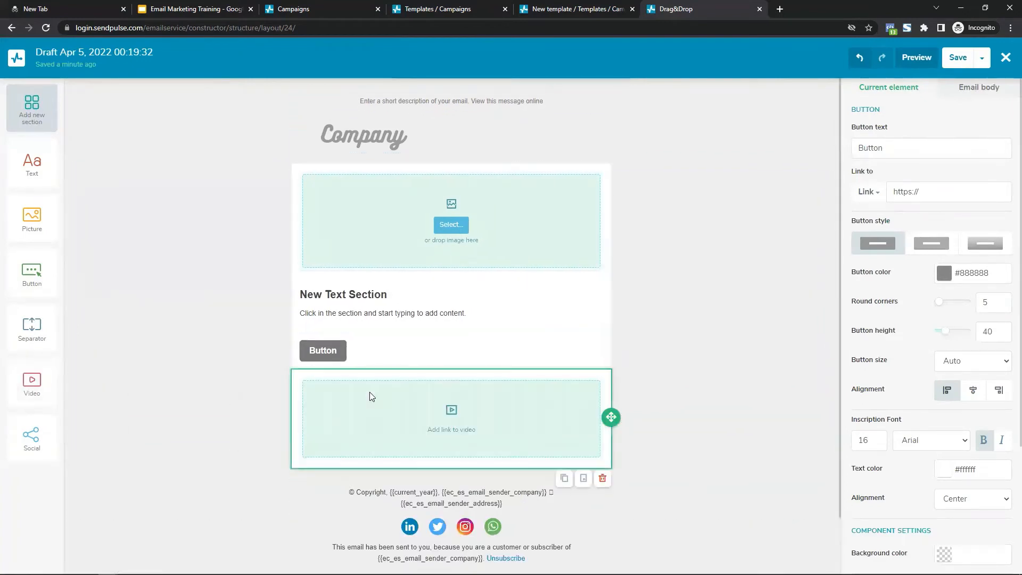
# Fill the empty picture block with the uploaded EmailDesignBestPractise image and close the image library.
pyautogui.click(463, 226)
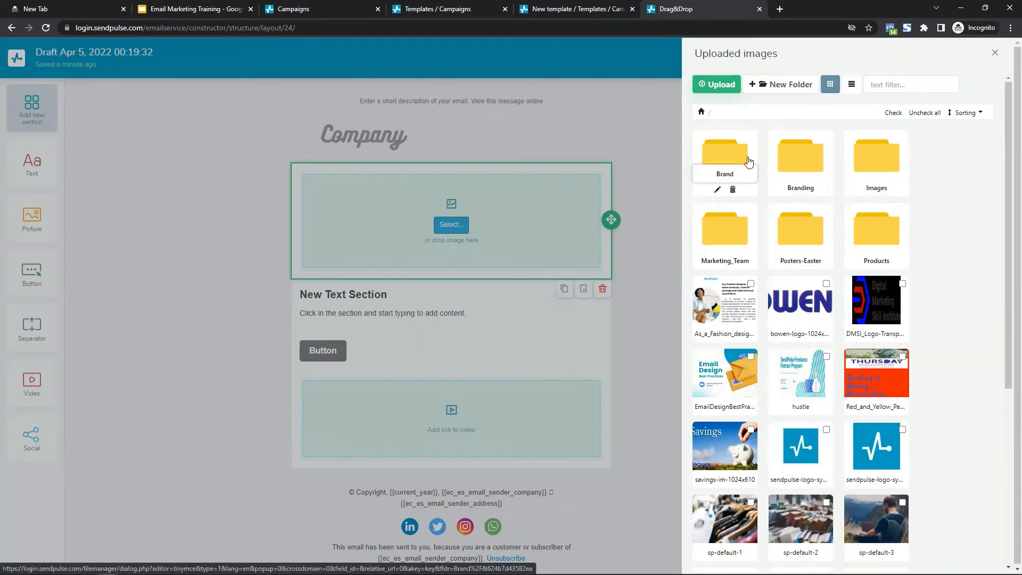
pyautogui.scroll(-5, 698, 157)
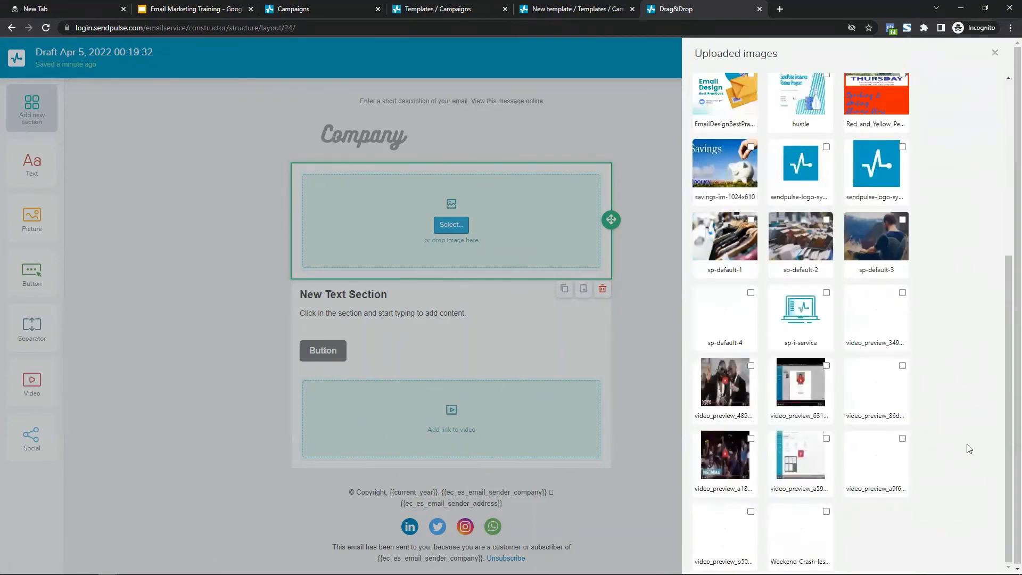
pyautogui.scroll(5, 968, 447)
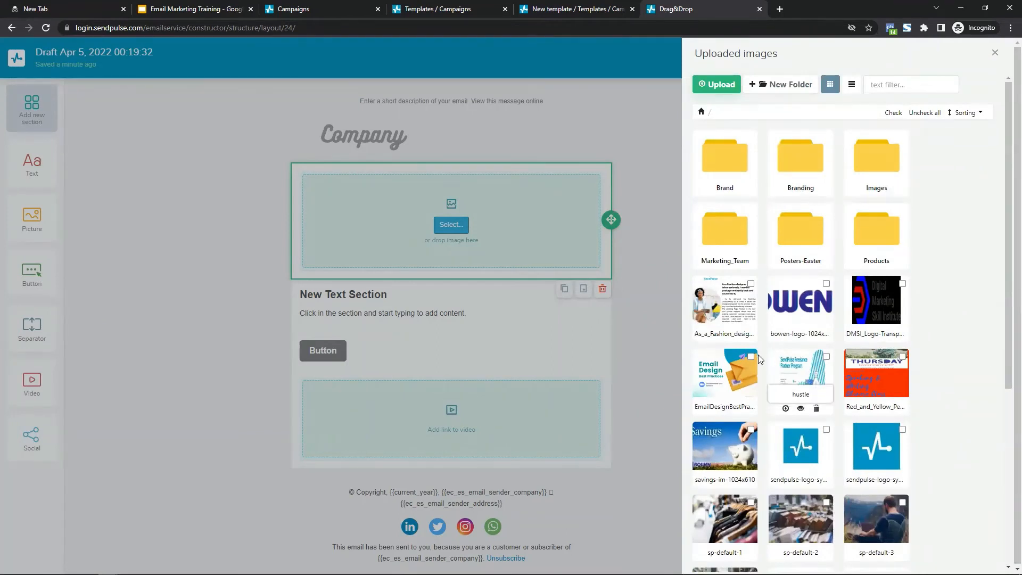
pyautogui.click(714, 364)
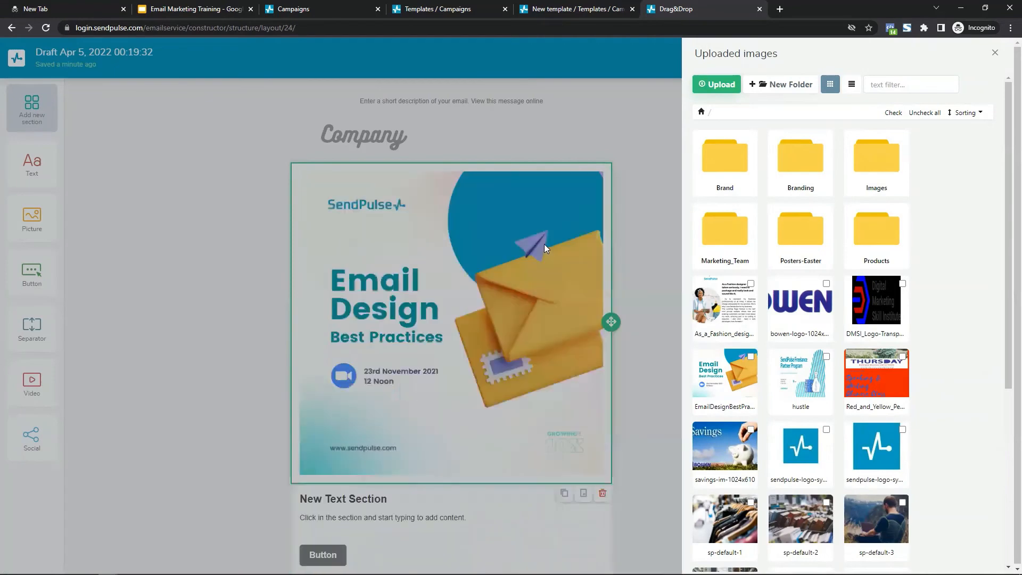
pyautogui.click(619, 203)
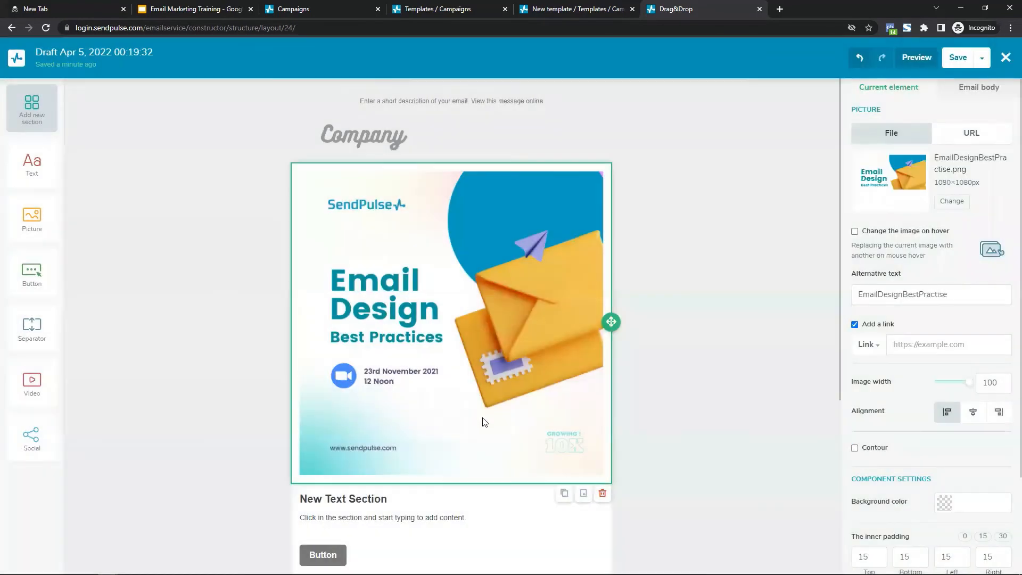
# Delete the Company logo block above the main picture.
pyautogui.click(414, 145)
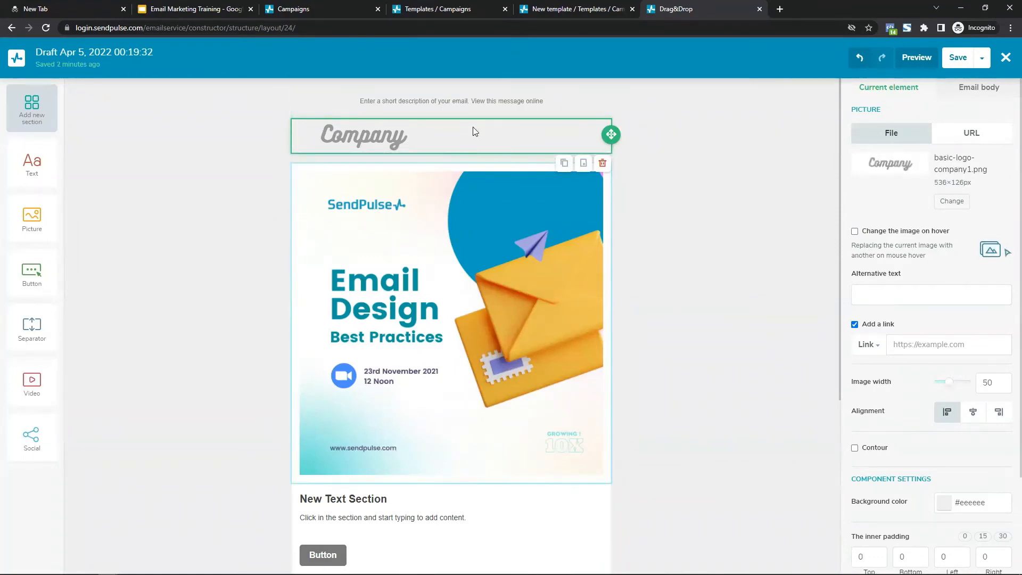
pyautogui.click(602, 163)
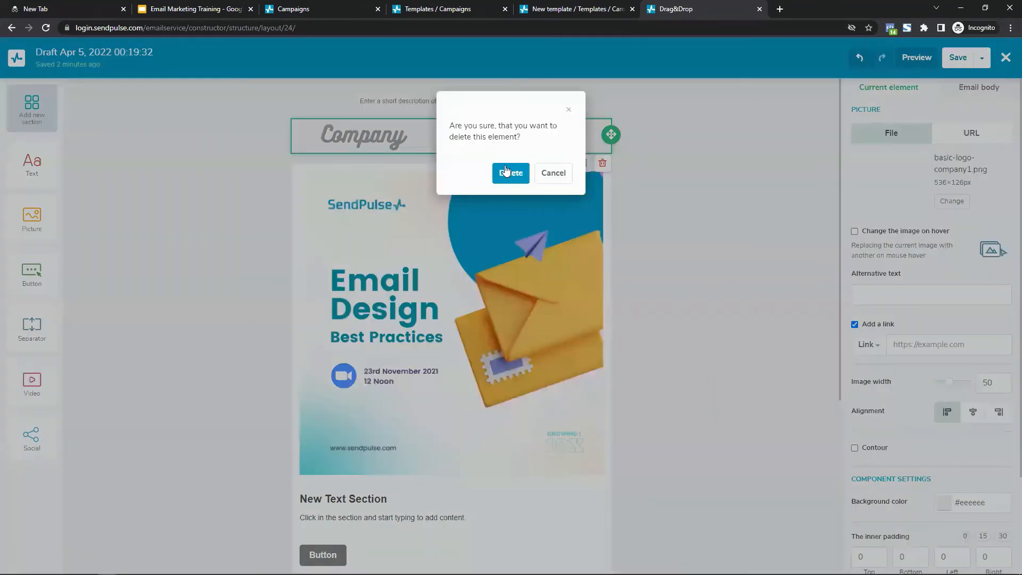
pyautogui.click(505, 171)
# Replace the placeholder description in the email's header line with "Learn from the best", keeping the web version link text.
pyautogui.click(384, 96)
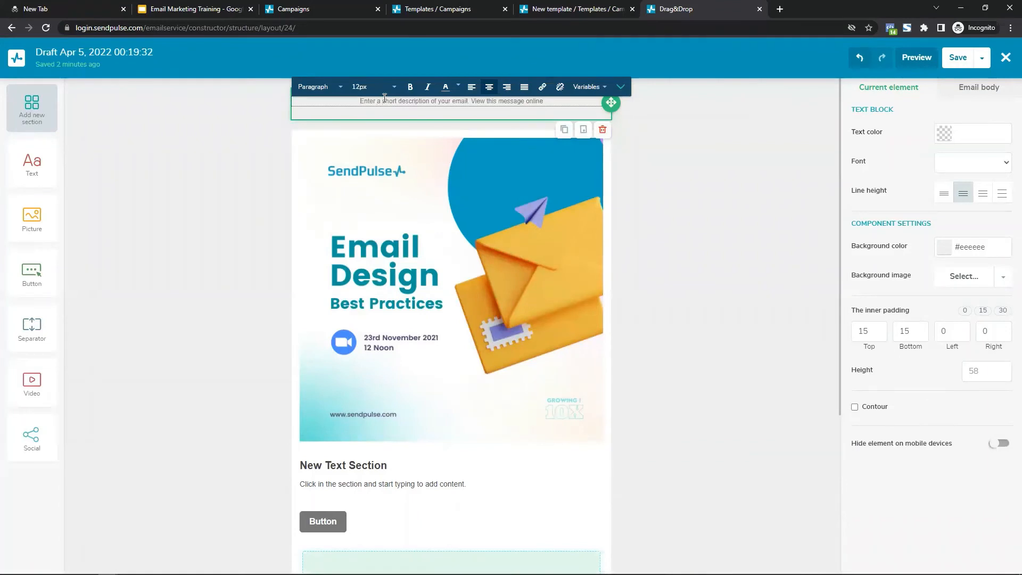
pyautogui.hotkey('ctrl', 'shift', 'Right')
pyautogui.hotkey('ctrl', 'shift', 'Right')
pyautogui.hotkey('ctrl', 'shift', 'Right')
pyautogui.hotkey('ctrl', 'shift', 'Right')
pyautogui.hotkey('ctrl', 'shift', 'Right')
pyautogui.hotkey('ctrl', 'shift', 'Right')
pyautogui.hotkey('ctrl', 'shift', 'Right')
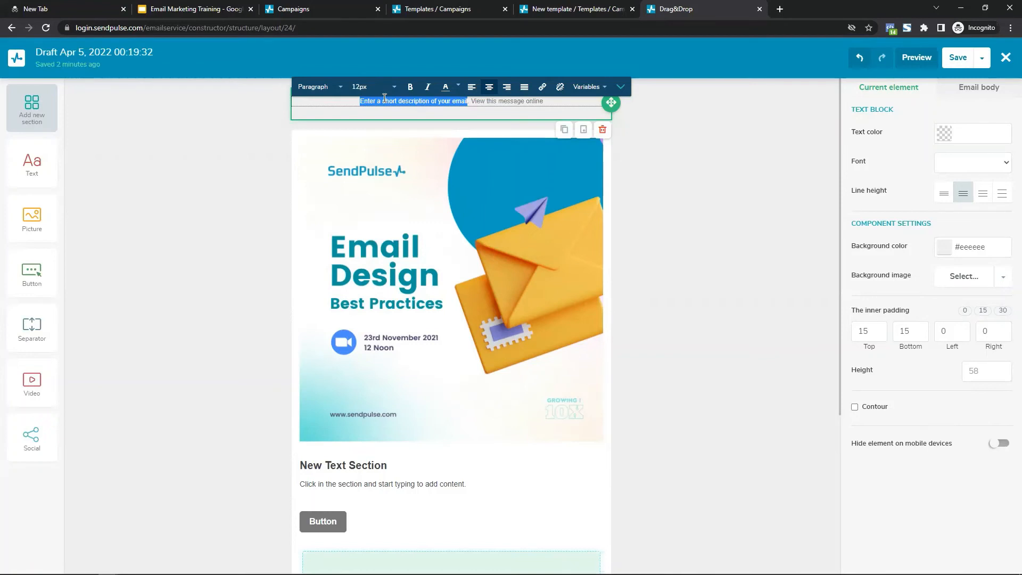
pyautogui.write('Learn from')
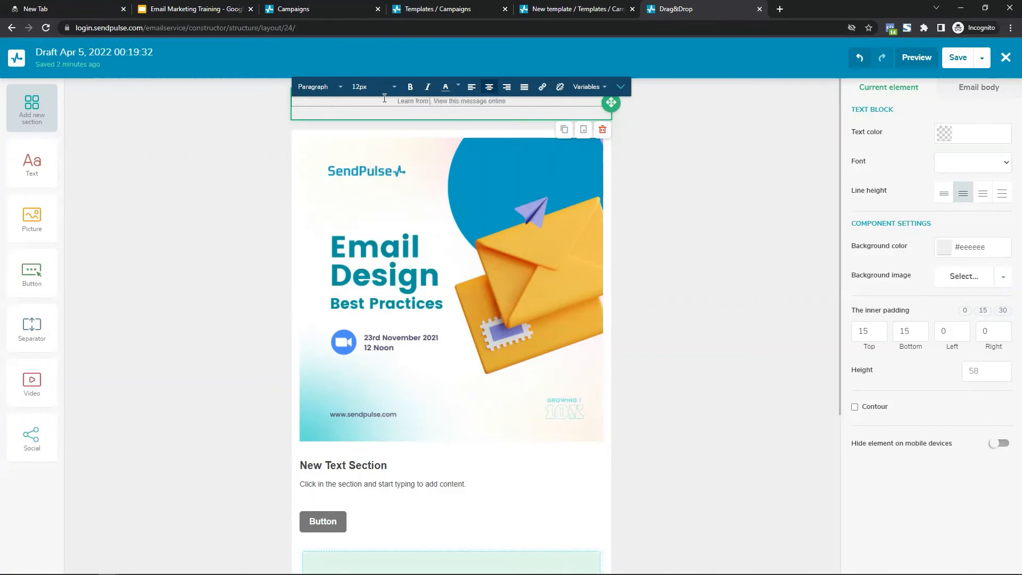
pyautogui.write(' the best')
pyautogui.click(682, 189)
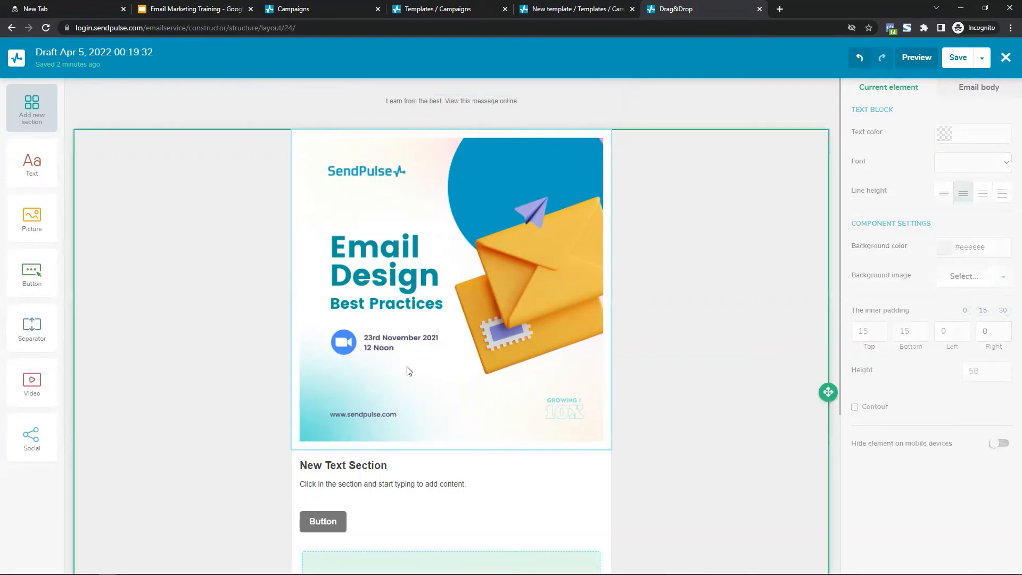
# Insert "Hi " before the "New Text Section" heading and open the list of variables for the text.
pyautogui.scroll(-4, 519, 220)
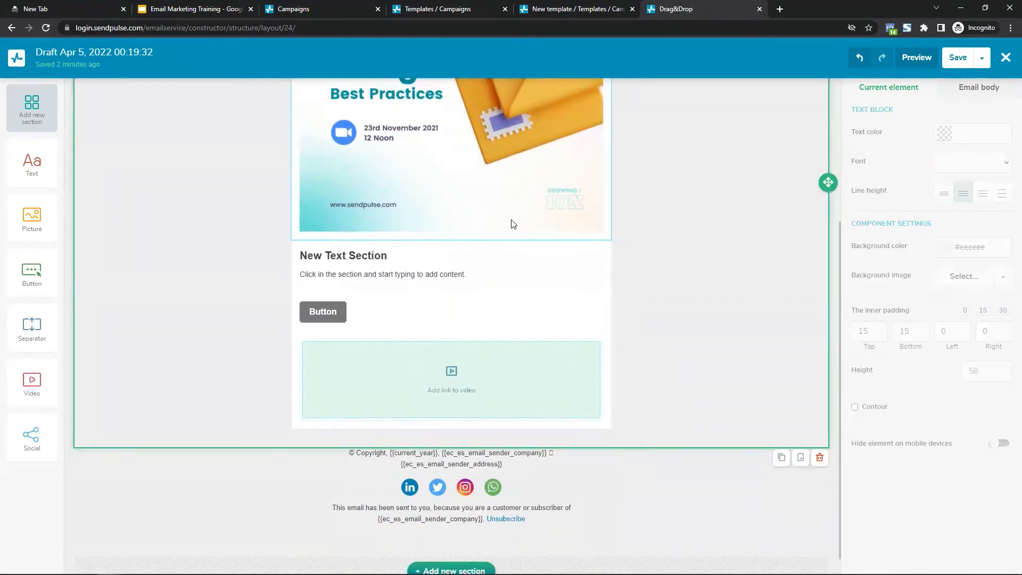
pyautogui.scroll(3, 513, 222)
pyautogui.scroll(-4, 588, 250)
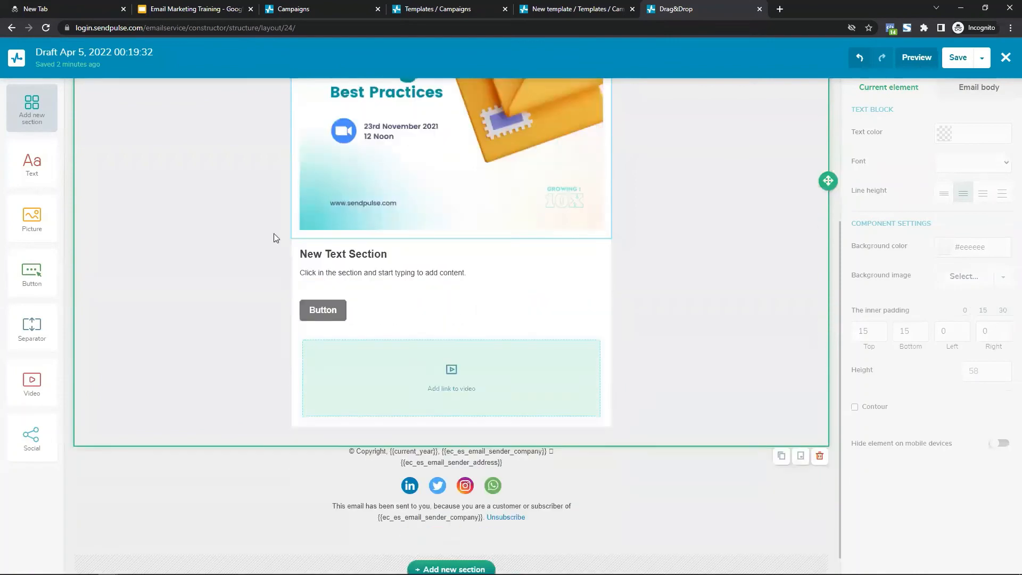
pyautogui.click(392, 233)
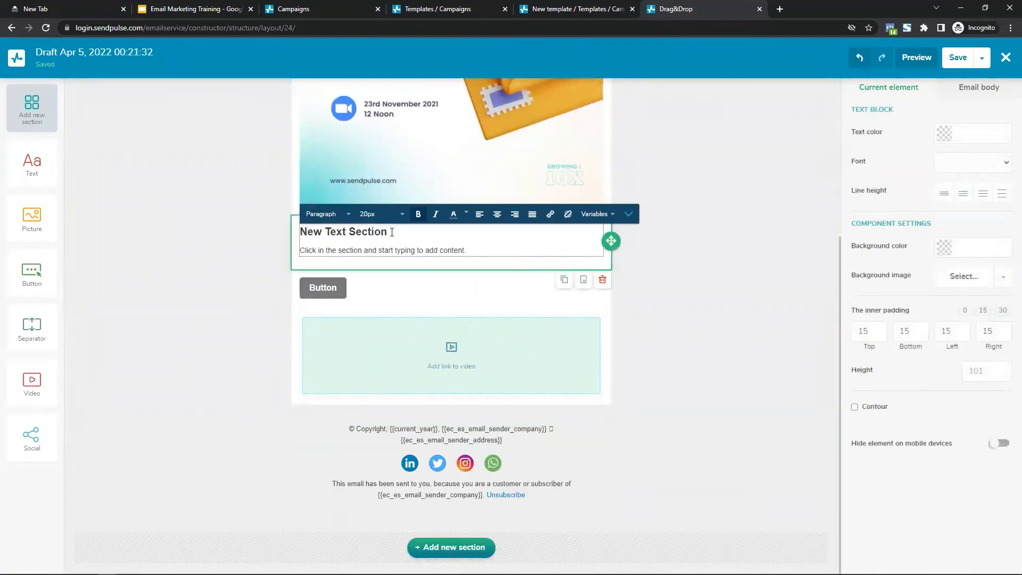
pyautogui.hotkey('ctrl', 'shift', 'Left')
pyautogui.hotkey('ctrl', 'shift', 'Left')
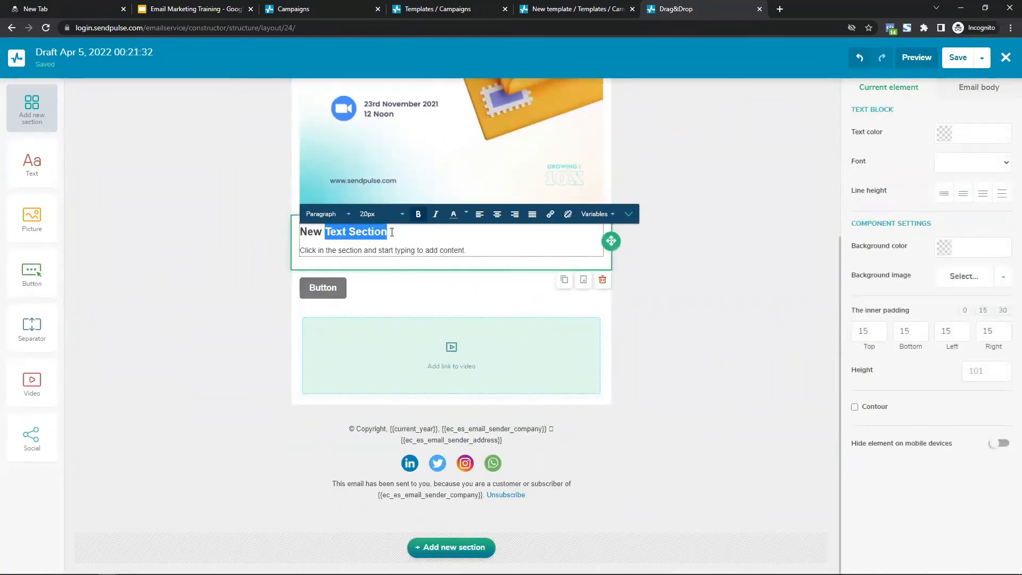
pyautogui.hotkey('ctrl', 'shift', 'Left')
pyautogui.press('Left')
pyautogui.write('Hi')
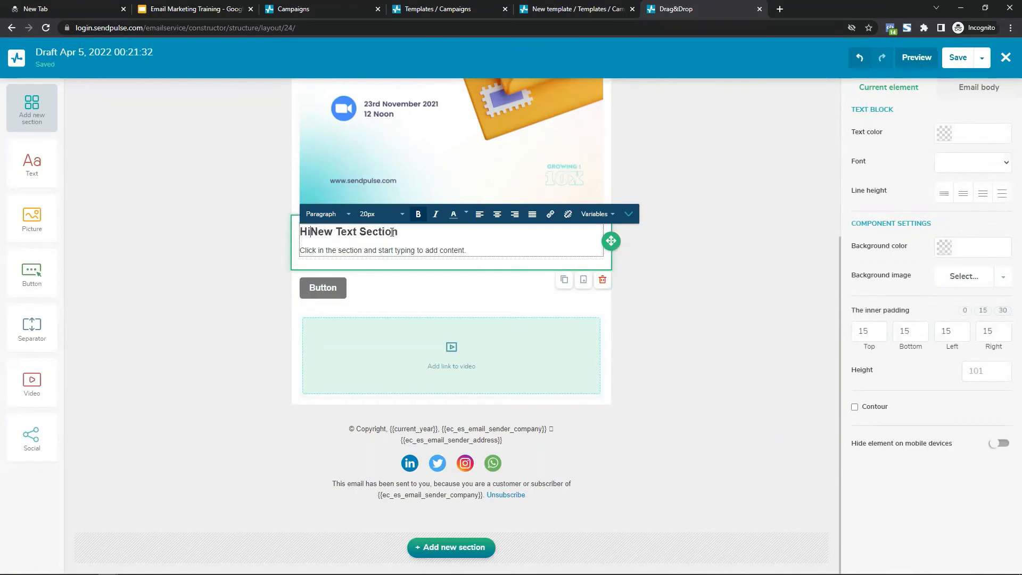
pyautogui.click(595, 214)
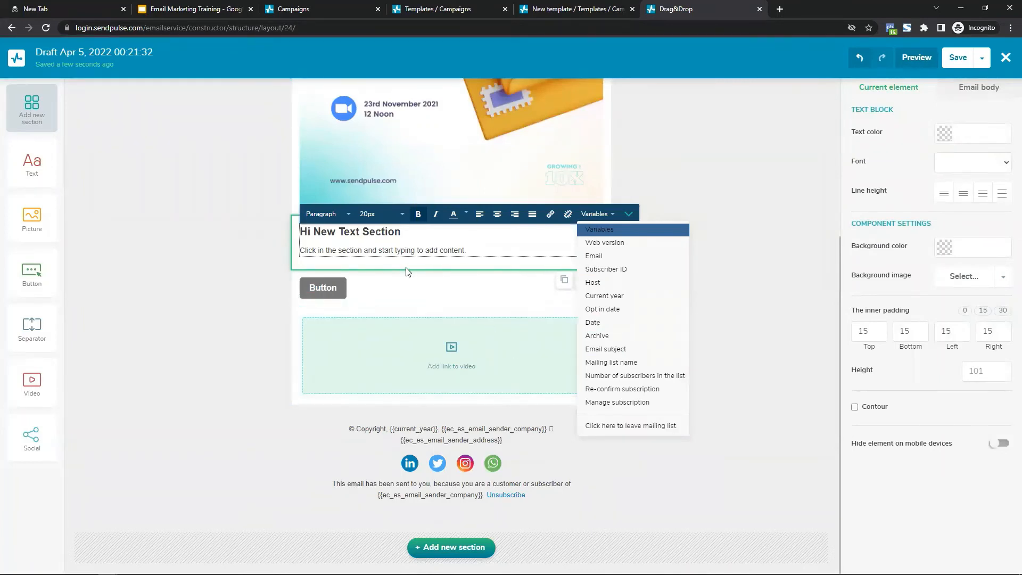
# Replace the words after "Hi" in the text block's heading with "Dear,".
pyautogui.click(314, 231)
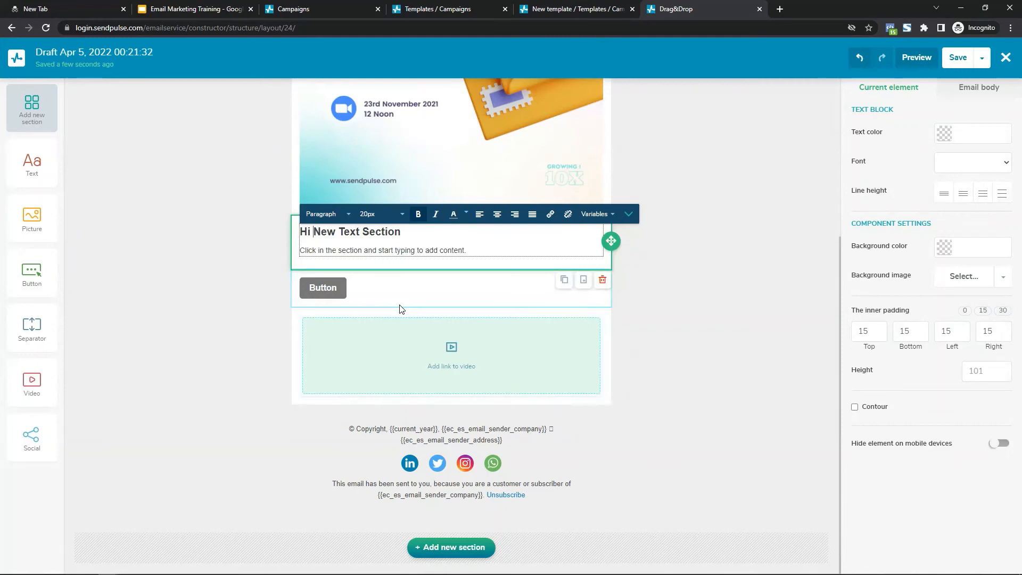
pyautogui.hotkey('ctrl', 'shift', 'Right')
pyautogui.hotkey('ctrl', 'shift', 'Right')
pyautogui.hotkey('ctrl', 'shift', 'Right')
pyautogui.write('De')
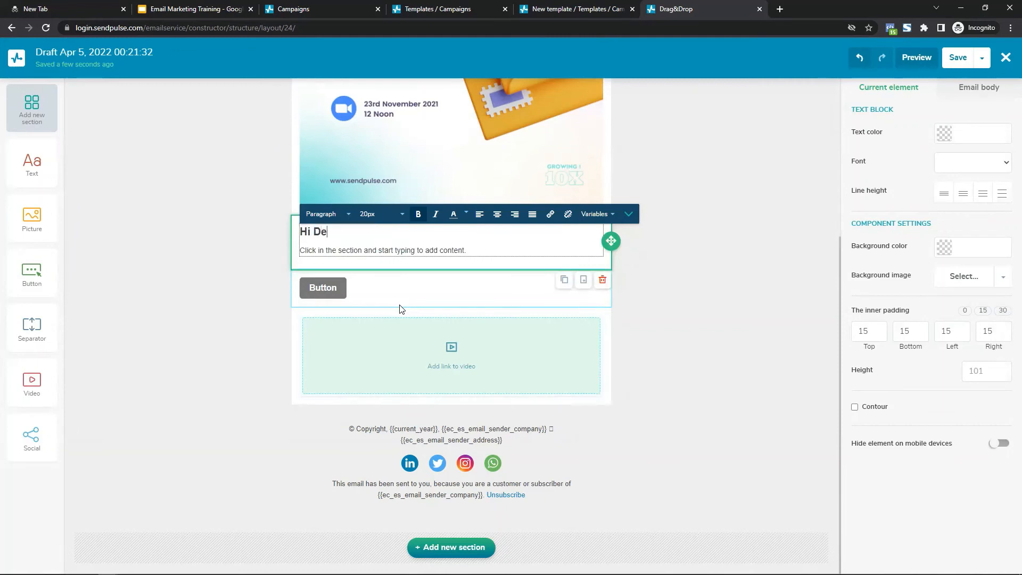
pyautogui.write('ar')
pyautogui.write('.')
pyautogui.press('BackSpace')
# Copy the placeholder sentence under the greeting and paste it once on its own line and in three new paragraphs.
pyautogui.press('Down')
pyautogui.hotkey('ctrl', 'shift', 'Left')
pyautogui.hotkey('ctrl', 'shift', 'Left')
pyautogui.hotkey('ctrl', 'shift', 'Left')
pyautogui.hotkey('ctrl', 'shift', 'Left')
pyautogui.hotkey('ctrl', 'shift', 'Left')
pyautogui.hotkey('ctrl', 'shift', 'Left')
pyautogui.hotkey('ctrl', 'shift', 'Left')
pyautogui.hotkey('ctrl', 'shift', 'Left')
pyautogui.hotkey('ctrl', 'shift', 'Left')
pyautogui.hotkey('ctrl', 'shift', 'Left')
pyautogui.hotkey('ctrl', 'c')
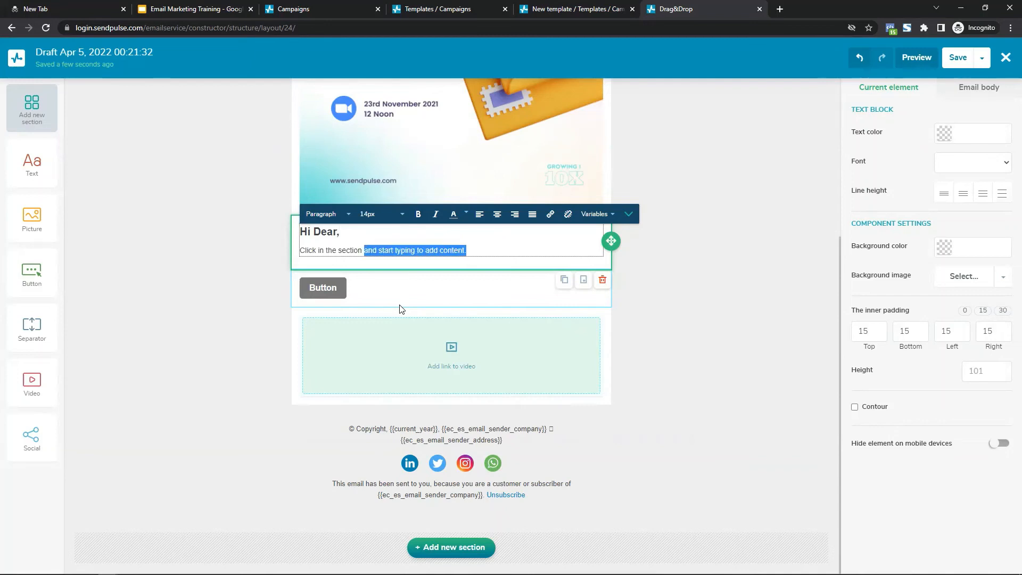
pyautogui.press('Right')
pyautogui.press('BackSpace')
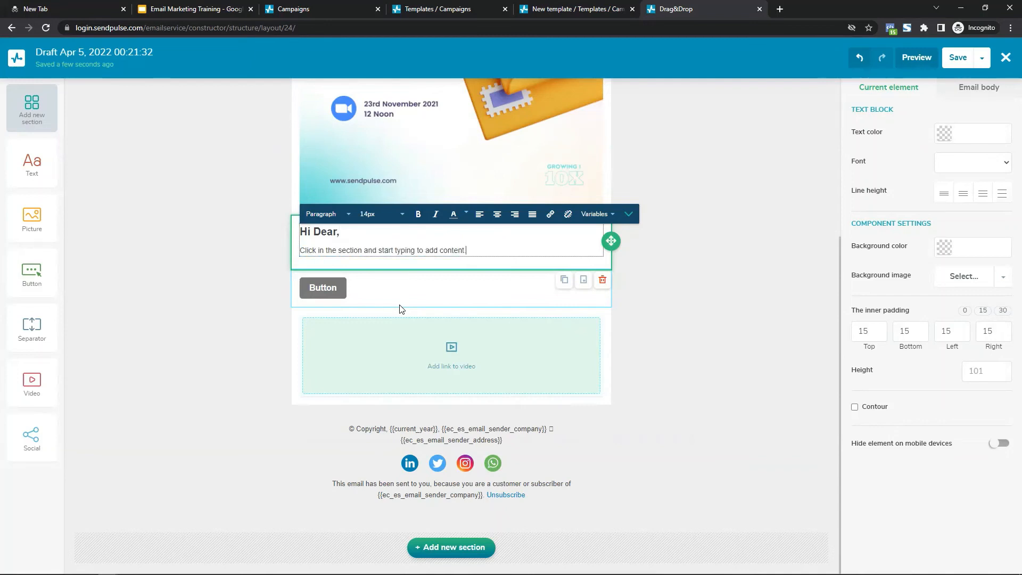
pyautogui.hotkey('ctrl', 'v')
pyautogui.press('Return')
pyautogui.hotkey('ctrl', 'v')
pyautogui.press('Return')
pyautogui.hotkey('ctrl', 'v')
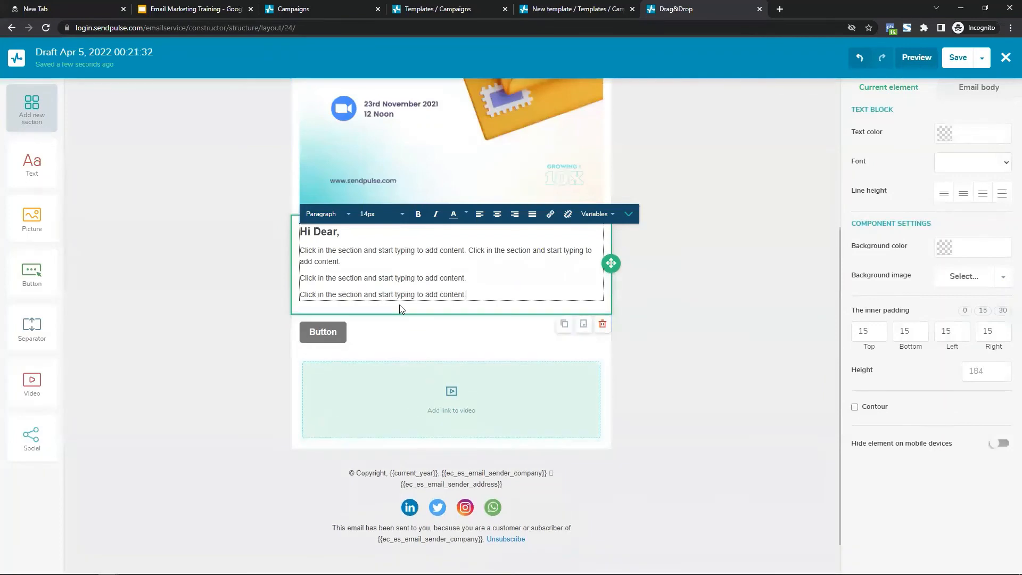
pyautogui.press('Return')
pyautogui.hotkey('ctrl', 'v')
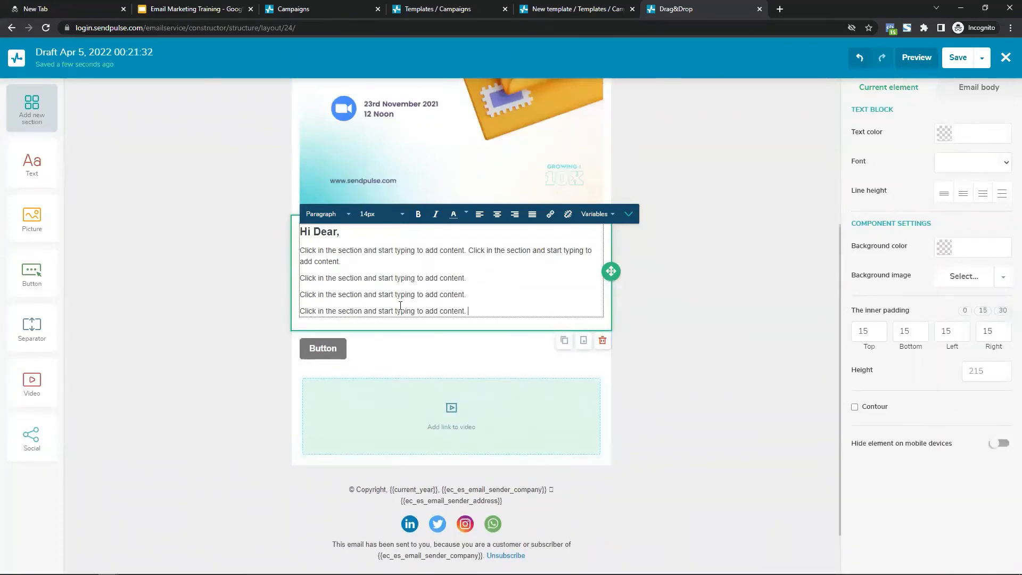
# Copy the last three placeholder paragraphs and paste them below the existing text.
pyautogui.hotkey('shift', 'Home')
pyautogui.hotkey('shift', 'Up')
pyautogui.hotkey('shift', 'Up')
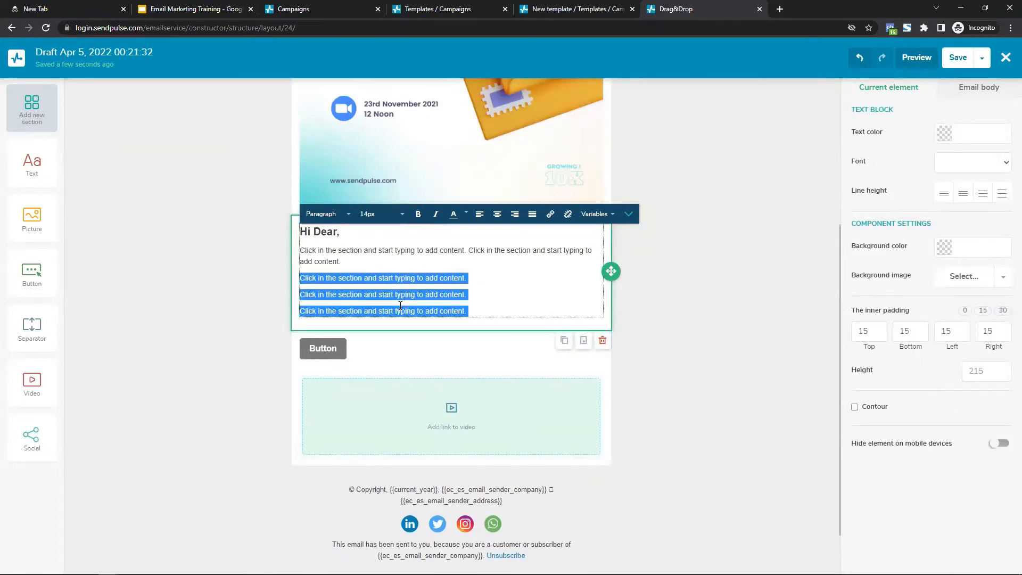
pyautogui.hotkey('ctrl', 'c')
pyautogui.press('Right')
pyautogui.press('Return')
pyautogui.hotkey('ctrl', 'v')
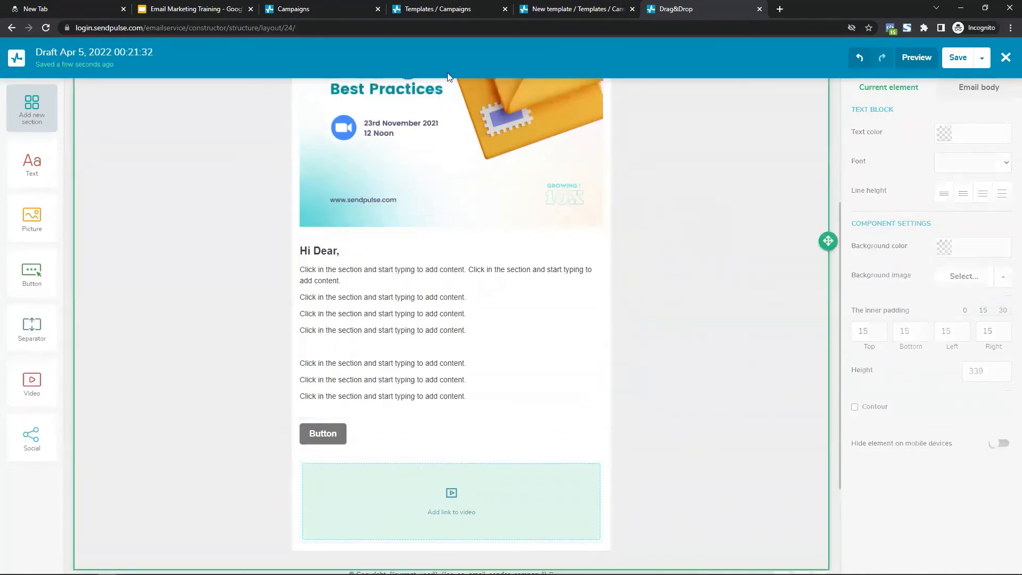
# Switch to the Campaigns dashboard and copy the Standard plan upgrade offer, from its headline to the sales contact line.
pyautogui.click(336, 13)
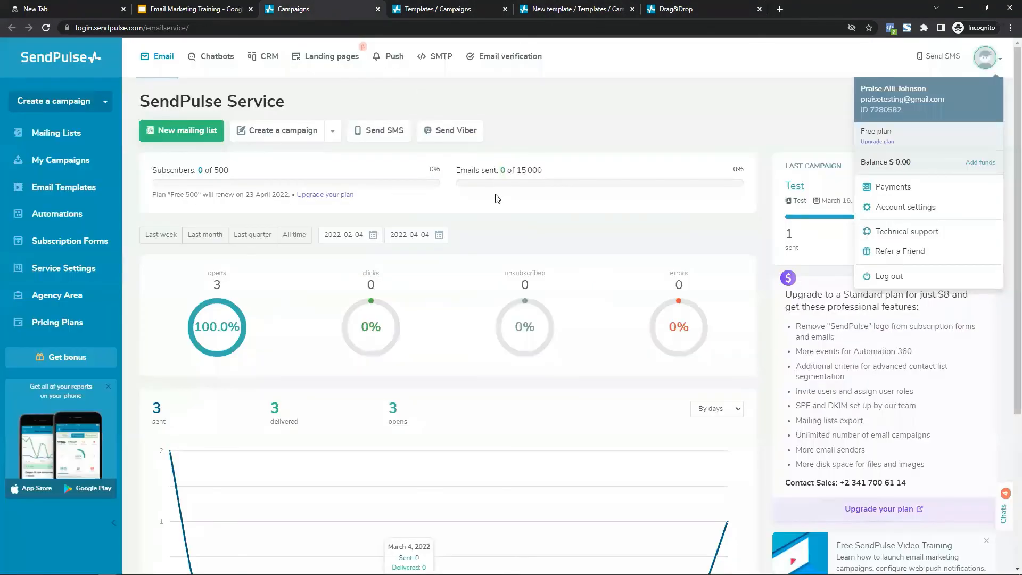
pyautogui.scroll(-3, 497, 199)
pyautogui.moveTo(908, 323); pyautogui.dragTo(778, 138)
# Return to the email editor and replace the text block's entire content with the copied Standard plan offer.
pyautogui.click(607, 4)
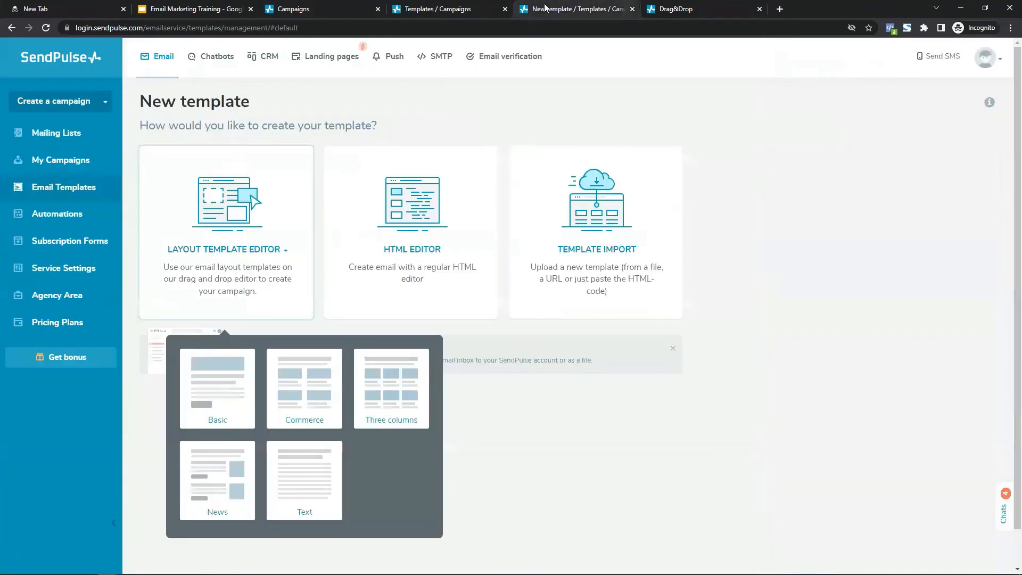
pyautogui.click(676, 9)
pyautogui.click(386, 396)
pyautogui.hotkey('ctrl', 'a')
pyautogui.hotkey('ctrl', 'v')
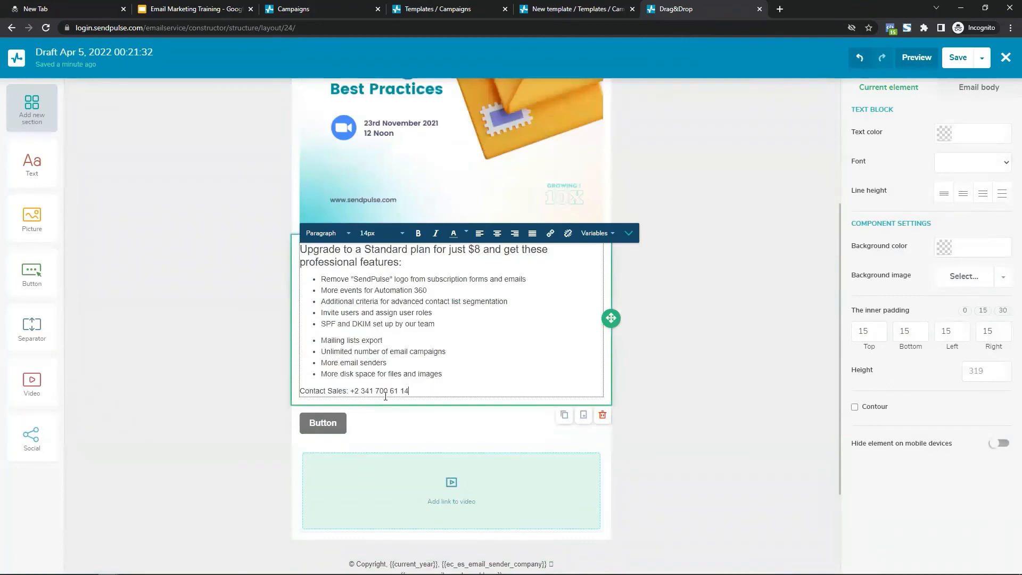
pyautogui.click(762, 320)
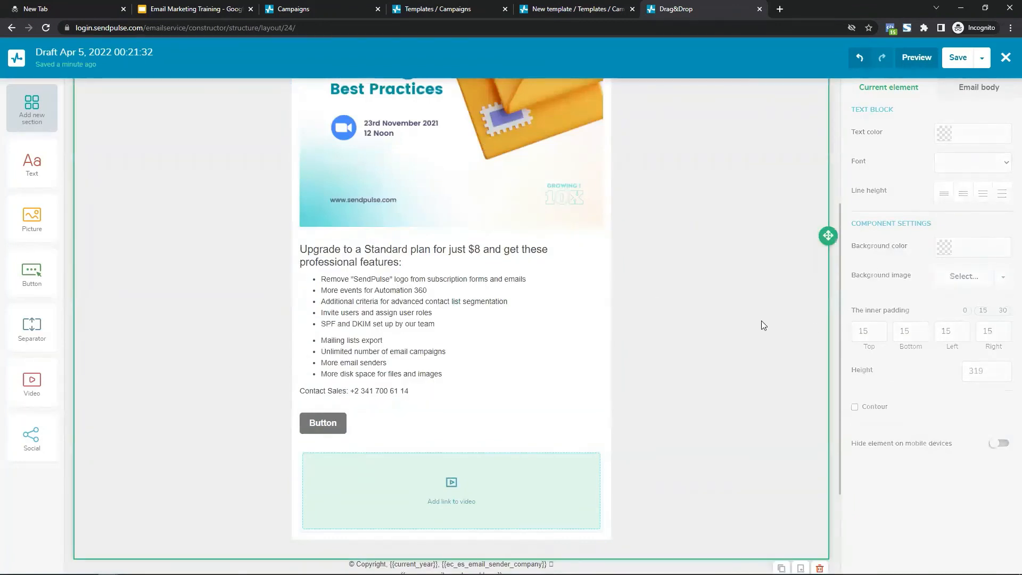
# Set the color of the button below the offer text to orange #ff6500.
pyautogui.click(366, 439)
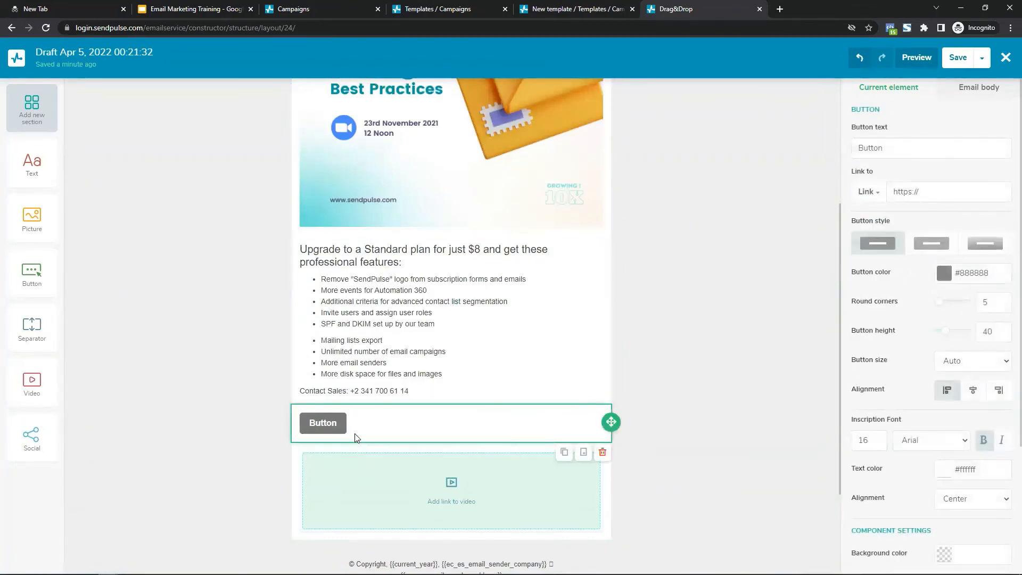
pyautogui.click(950, 277)
pyautogui.click(977, 375)
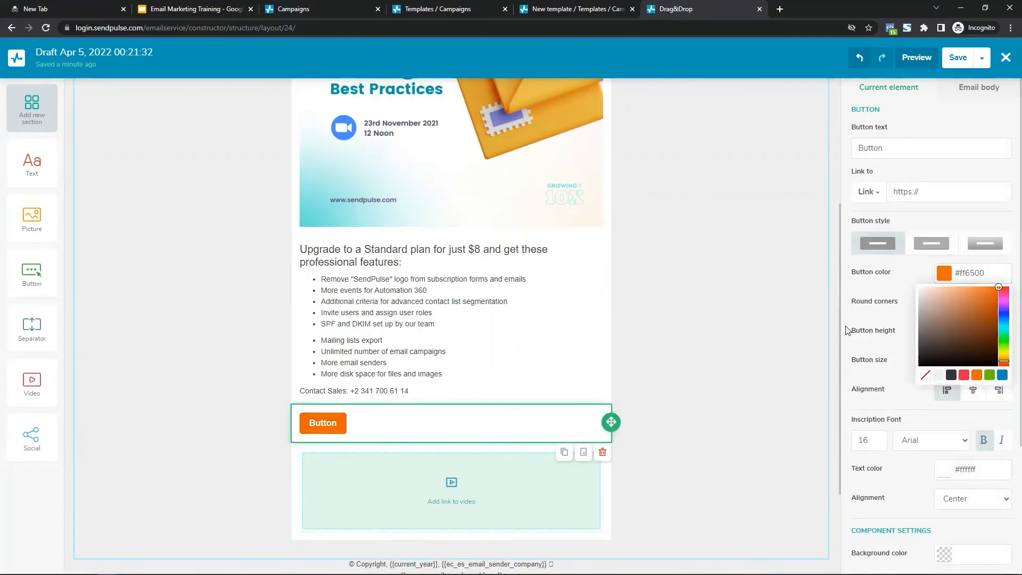
pyautogui.click(737, 331)
# Center the orange button and set its size to "The full width".
pyautogui.click(367, 422)
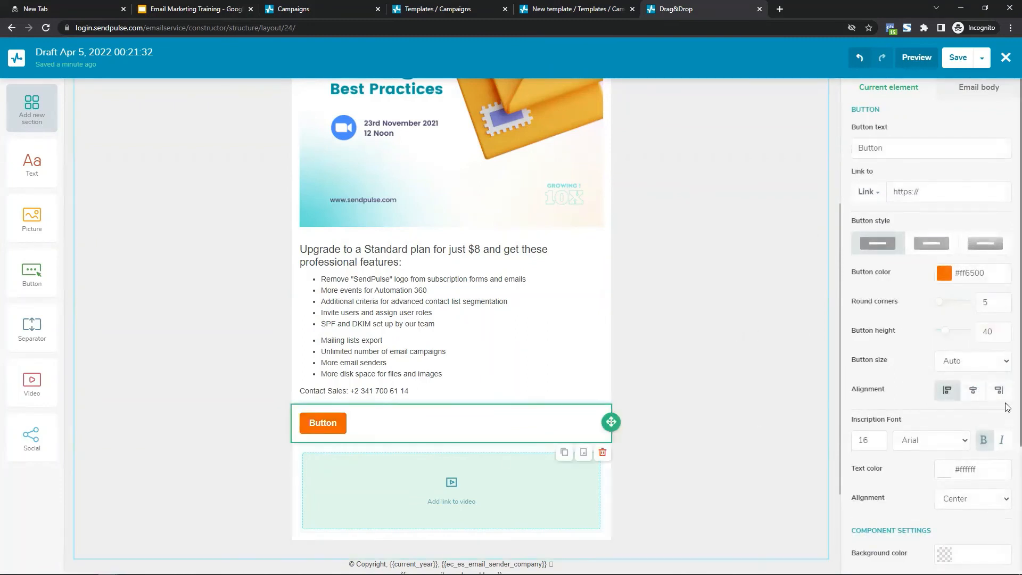
pyautogui.click(974, 390)
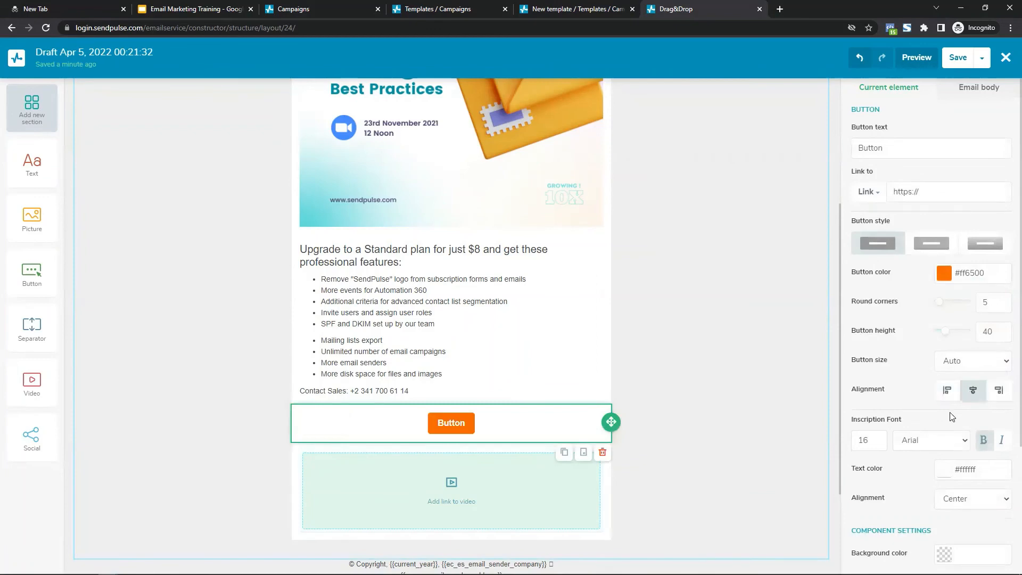
pyautogui.click(962, 367)
pyautogui.click(976, 394)
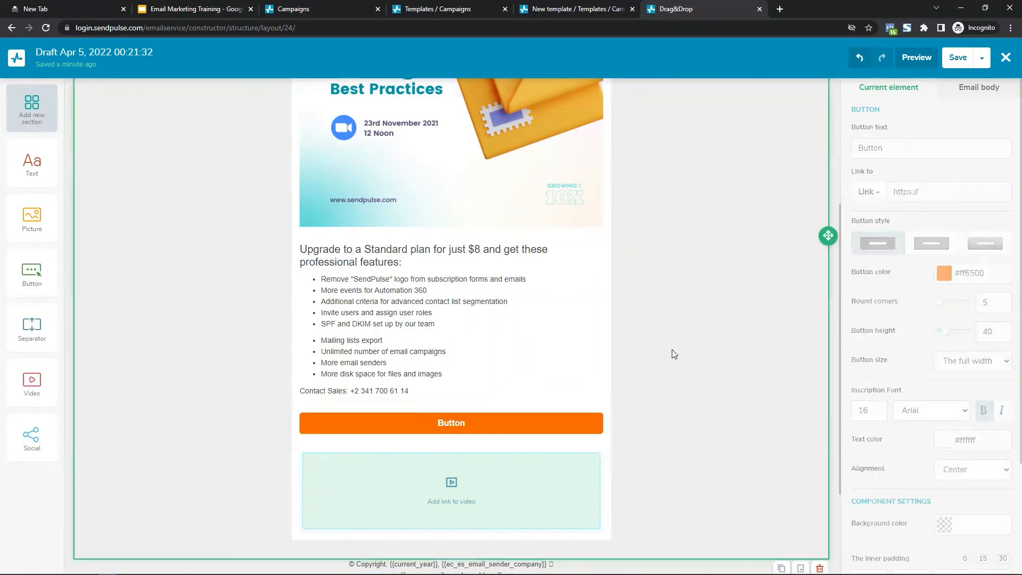
pyautogui.scroll(4, 521, 380)
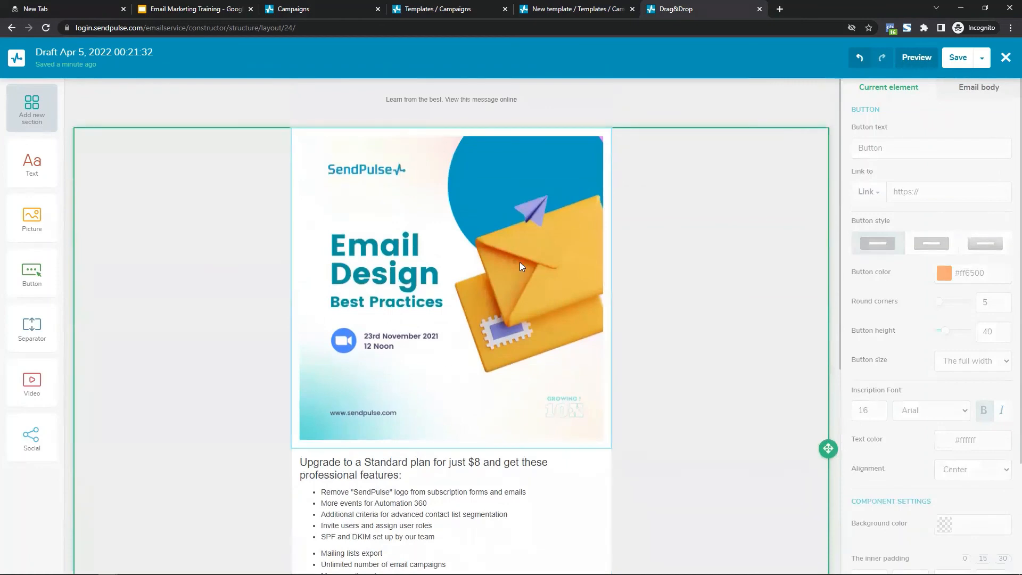
pyautogui.scroll(-5, 523, 286)
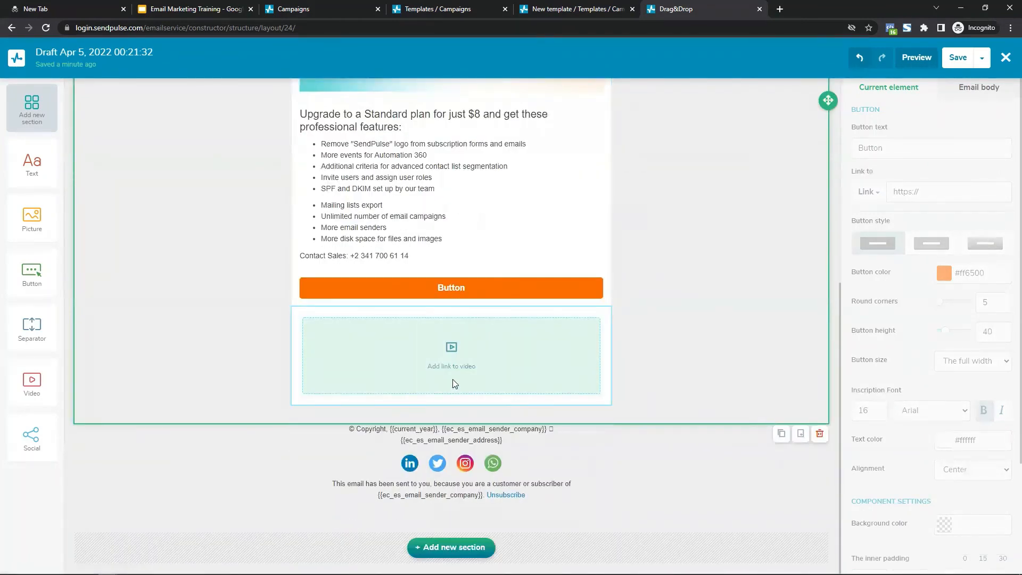
pyautogui.click(469, 368)
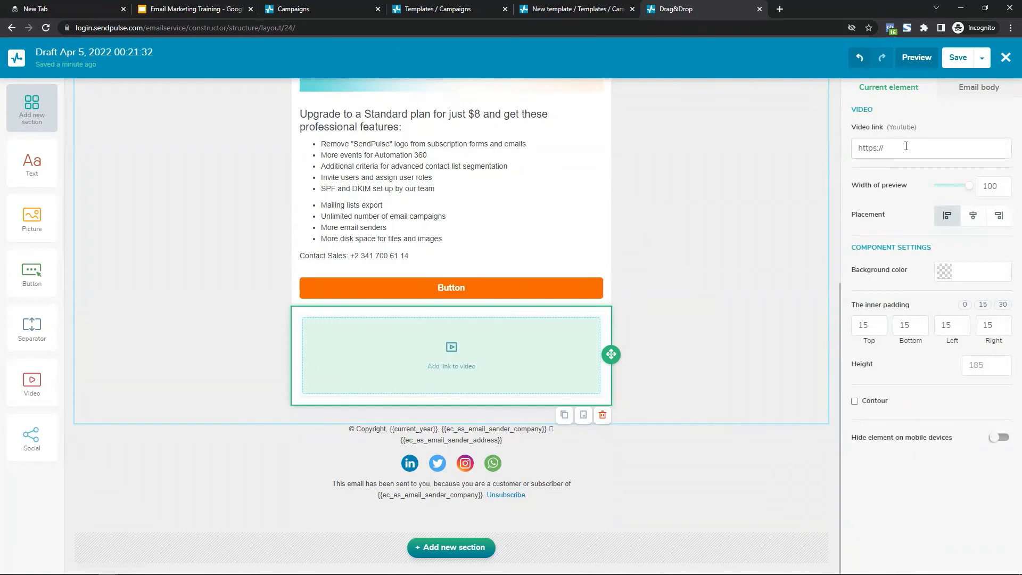
pyautogui.tripleClick(853, 126)
pyautogui.click(940, 148)
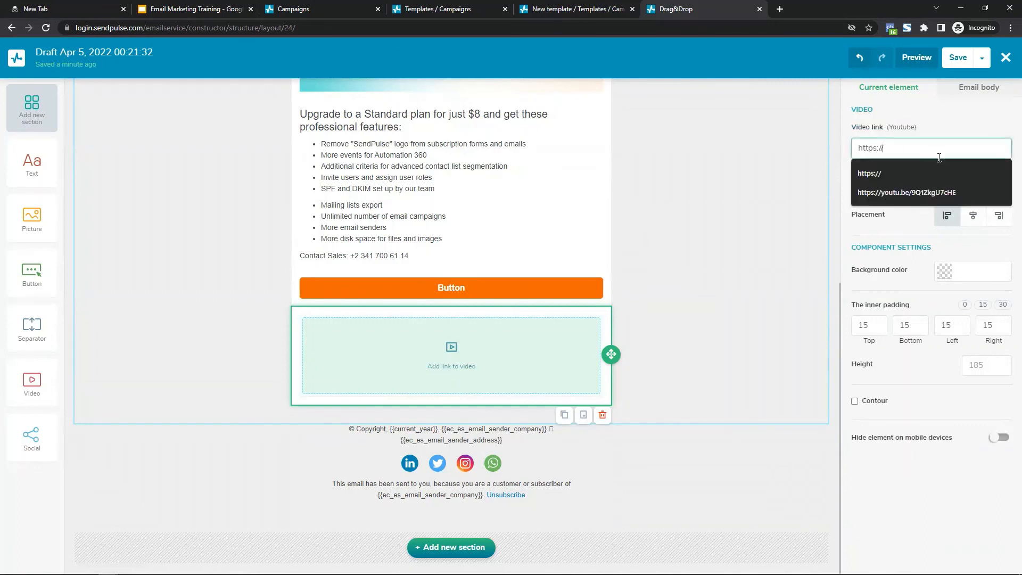
pyautogui.click(931, 192)
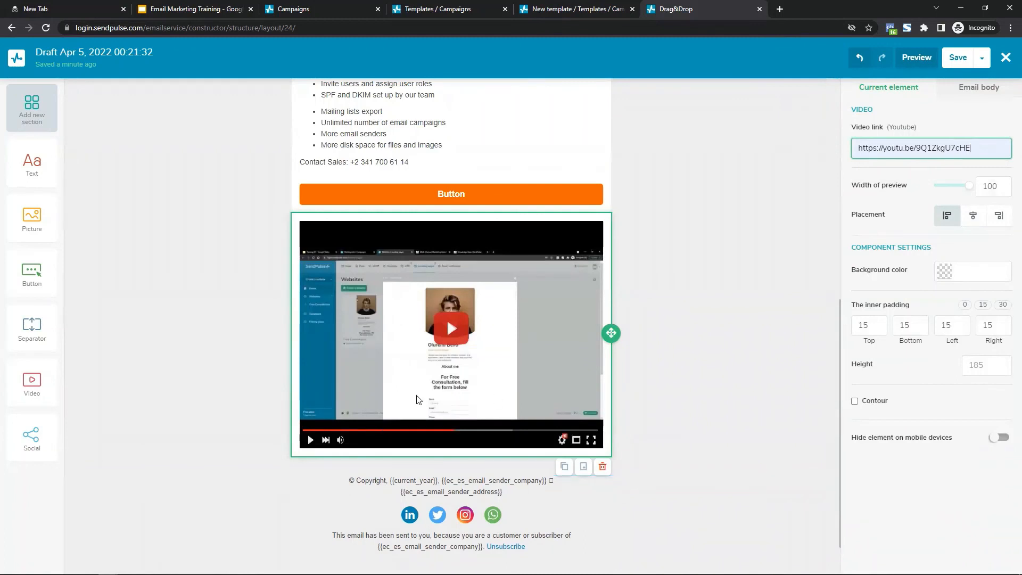
pyautogui.click(650, 326)
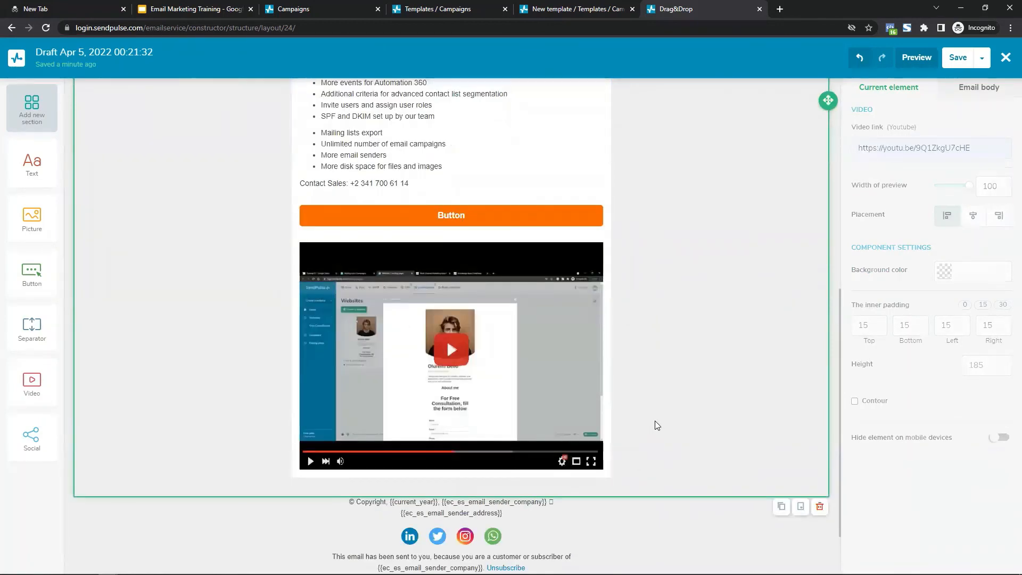
# Review the finished email layout and preview it in the desktop and mobile views, checking the desktop version from top to bottom.
pyautogui.scroll(-2, 646, 418)
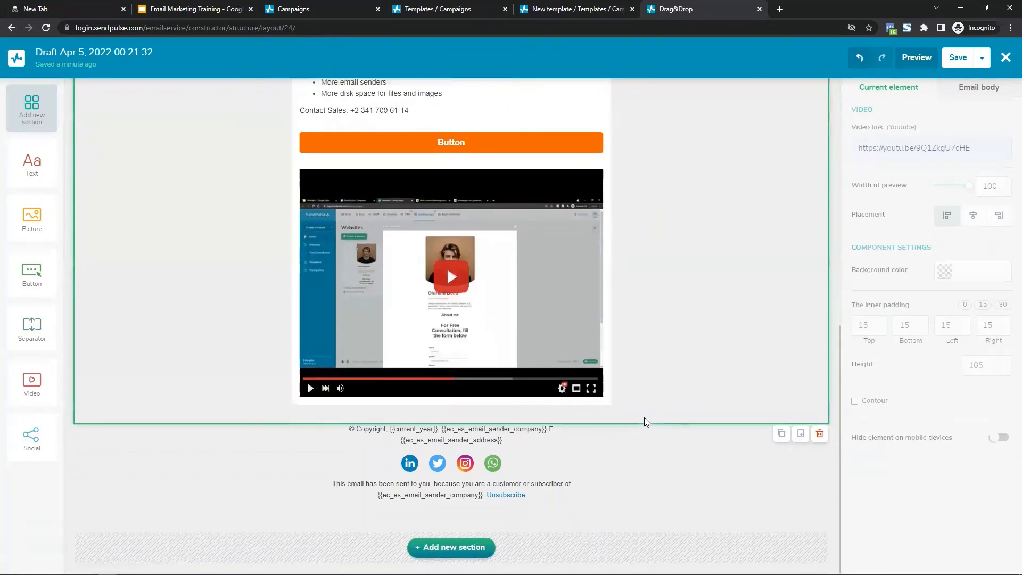
pyautogui.scroll(5, 645, 417)
pyautogui.scroll(3, 644, 417)
pyautogui.scroll(-9, 645, 417)
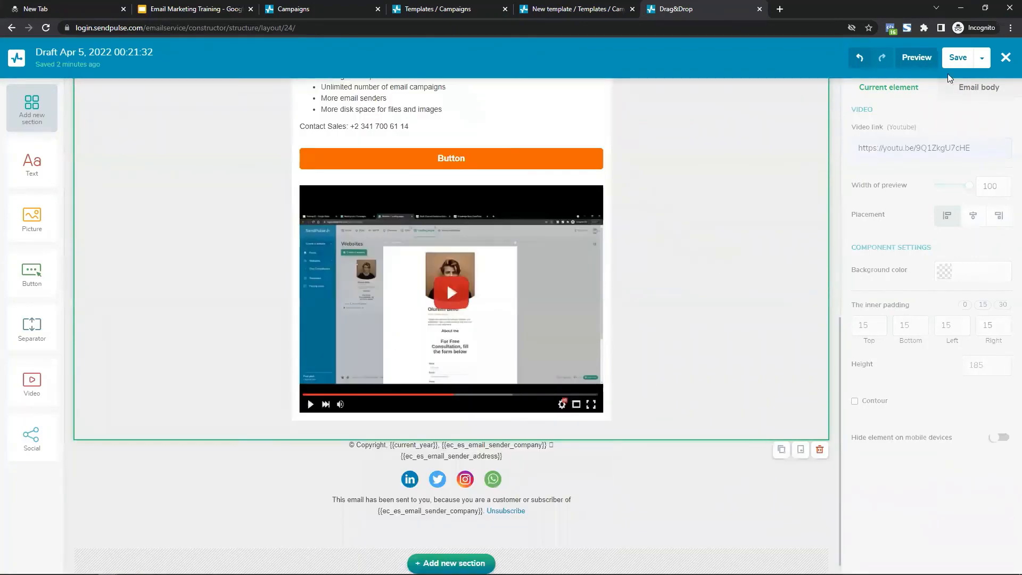
pyautogui.click(922, 60)
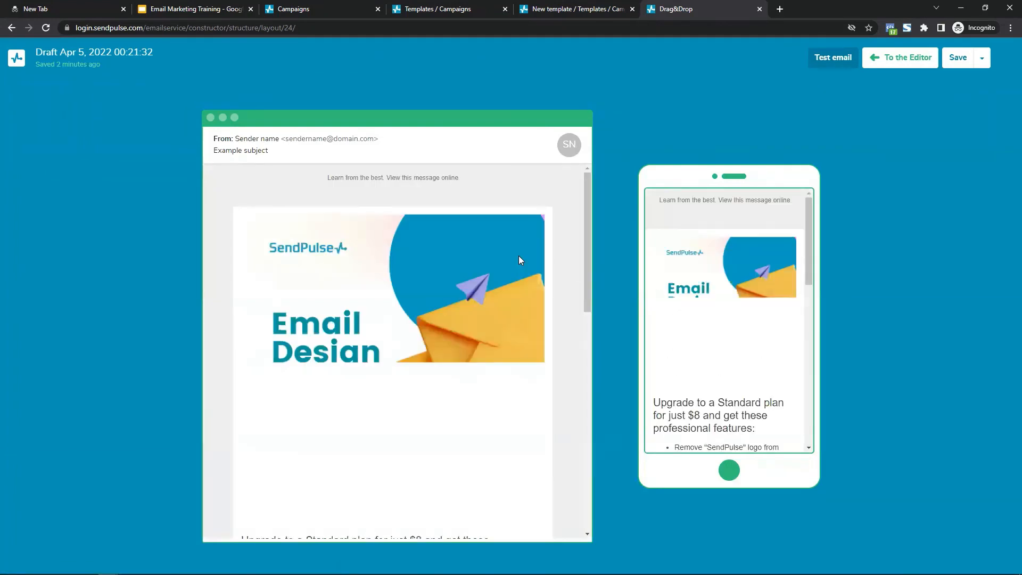
pyautogui.moveTo(807, 229); pyautogui.dragTo(820, 212)
pyautogui.moveTo(589, 179); pyautogui.dragTo(585, 460)
pyautogui.moveTo(595, 410); pyautogui.dragTo(593, 175)
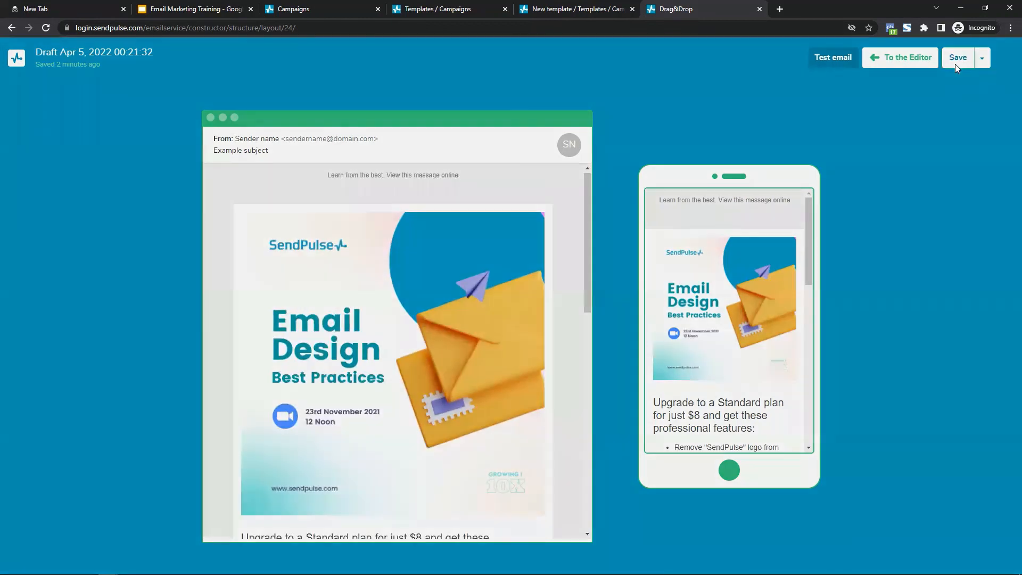
pyautogui.click(957, 64)
pyautogui.click(568, 200)
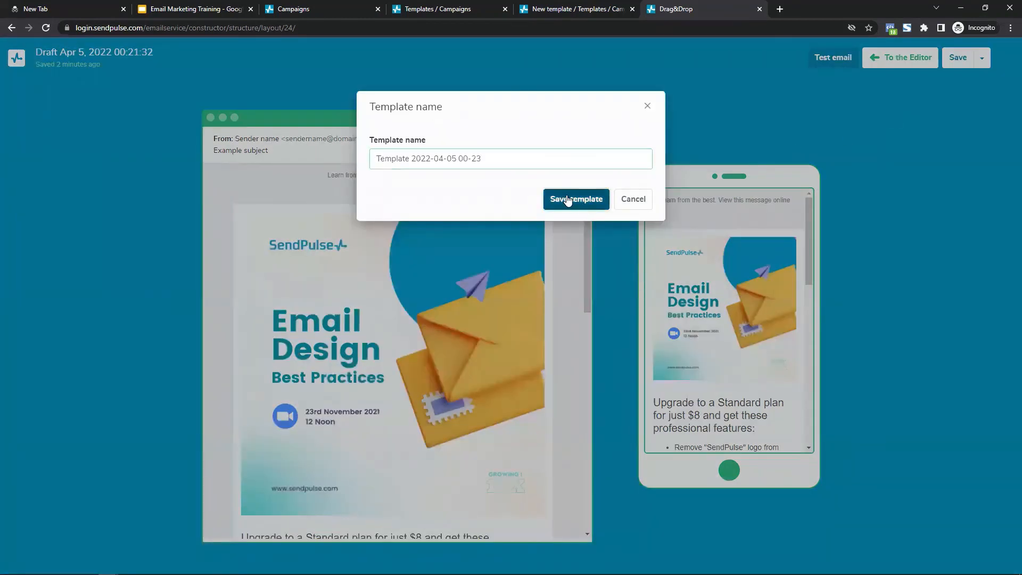